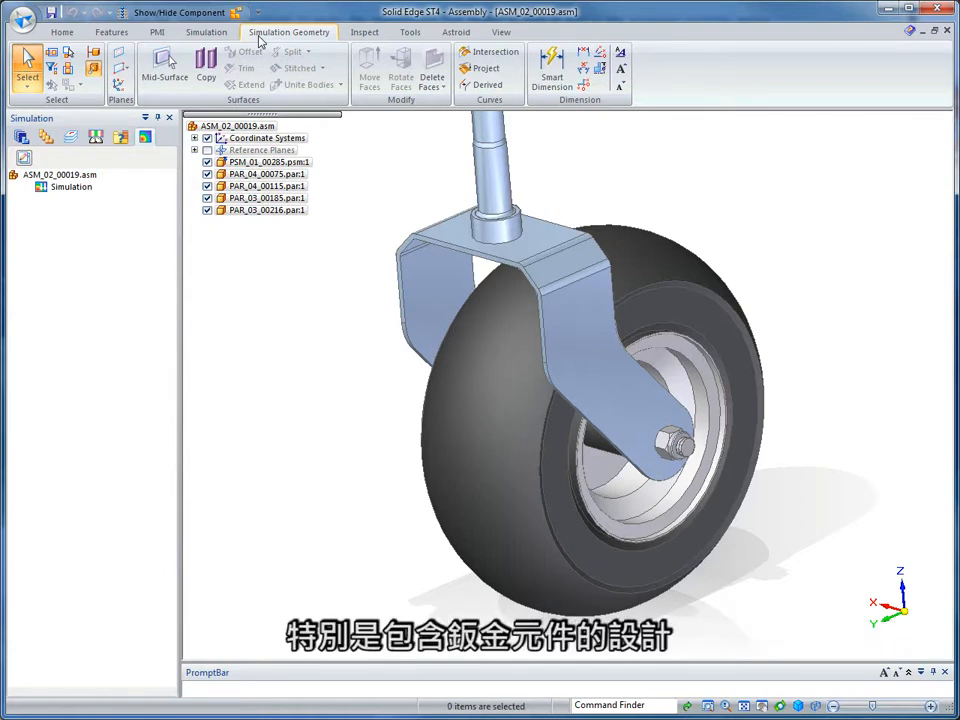
Create a mid-surface of the sheet metal fork with an offset ratio of 0.500.
click(164, 65)
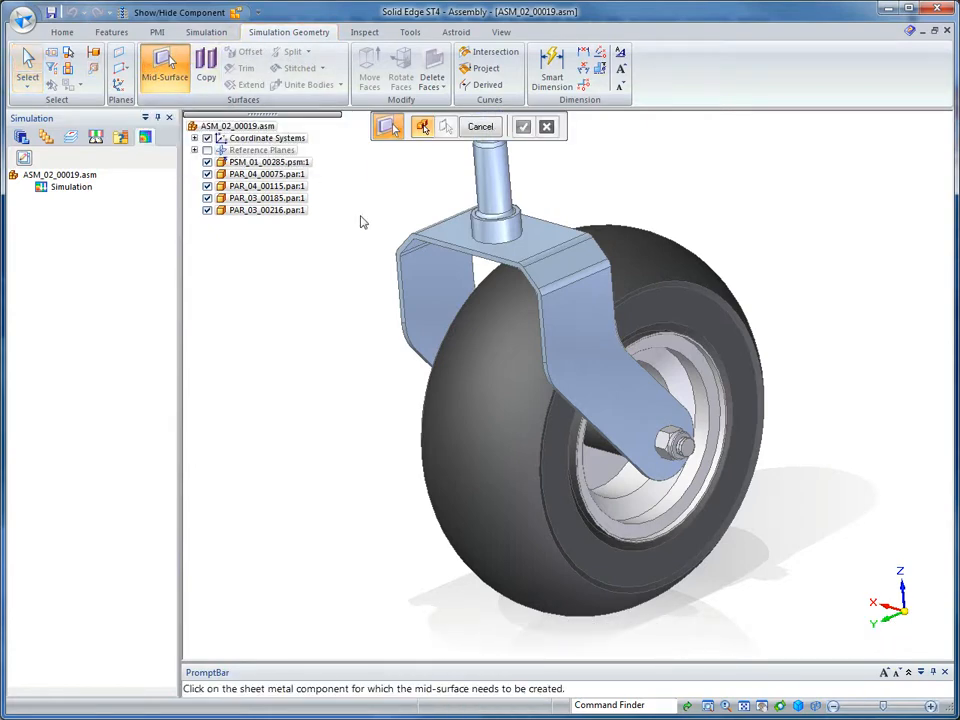
click(410, 260)
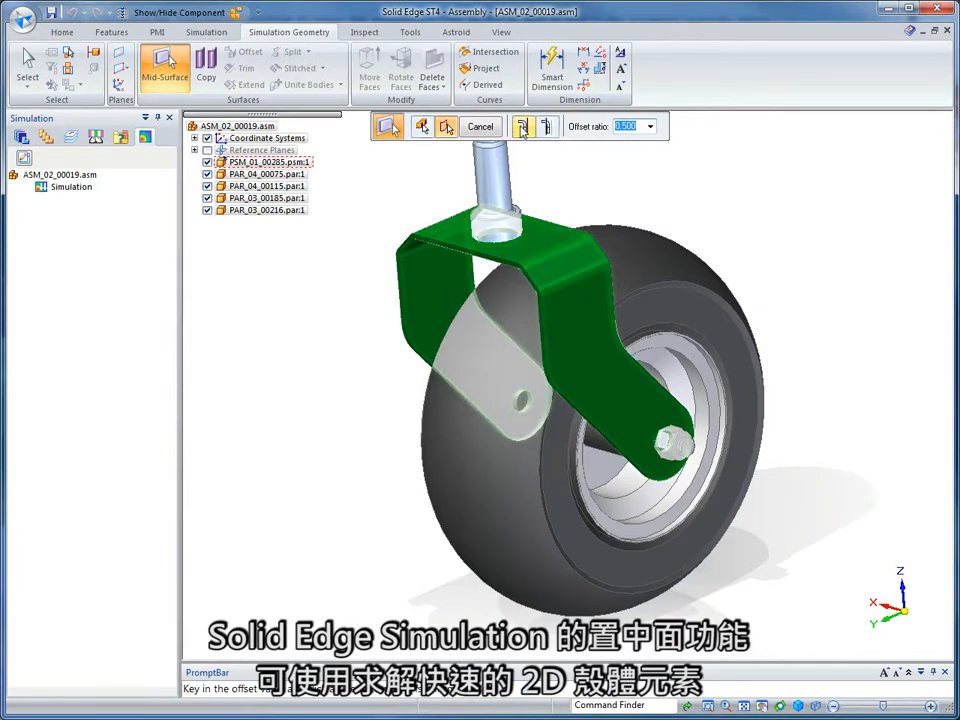
key(Return)
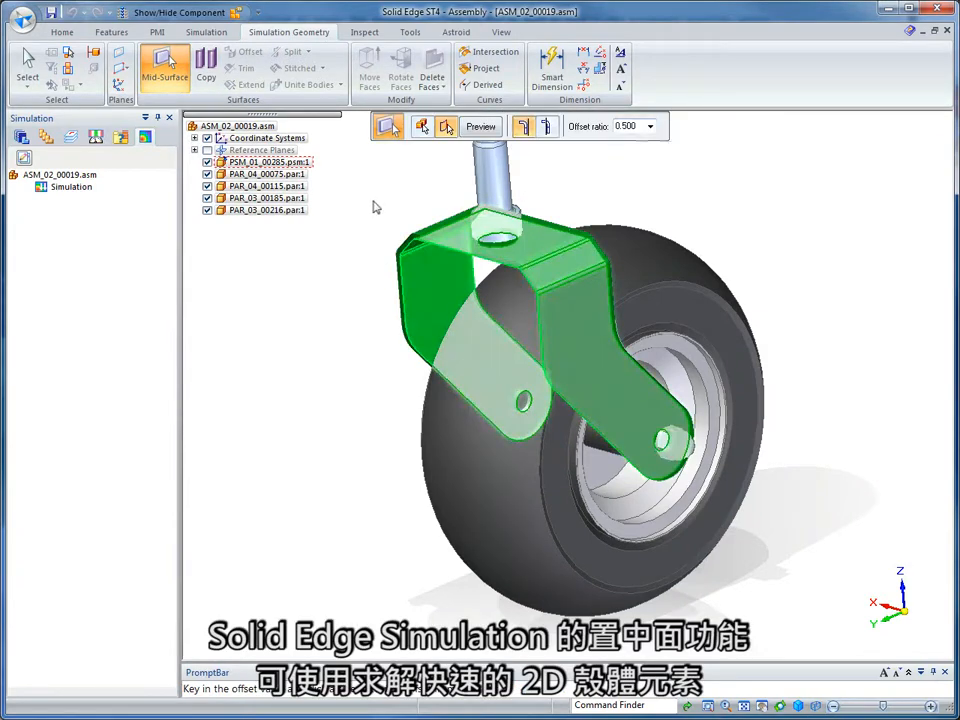
key(Return)
key(Return)
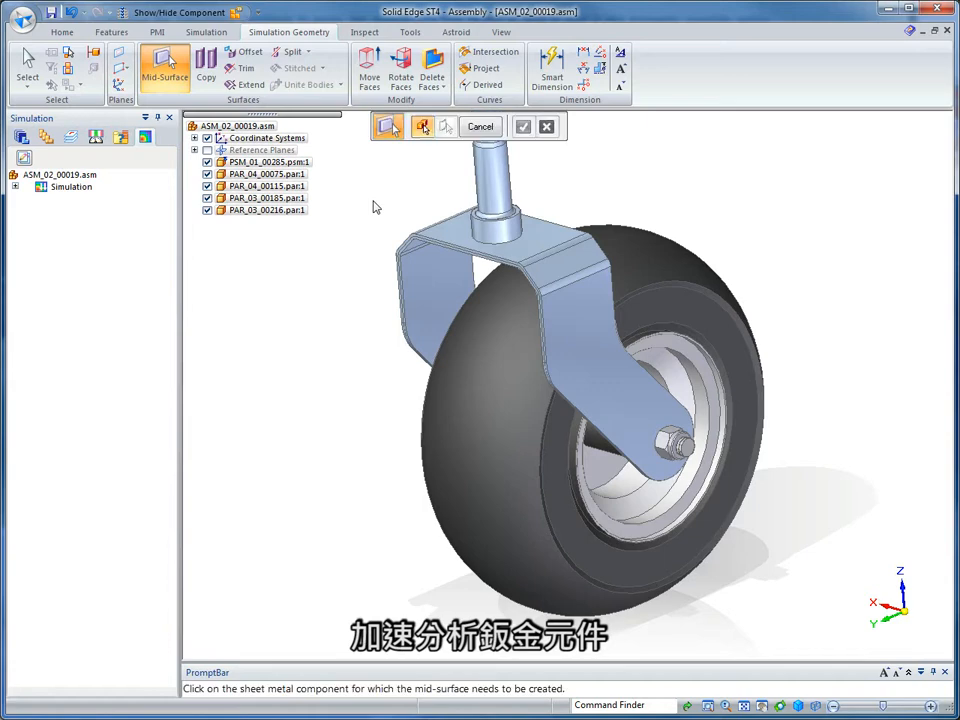
click(28, 62)
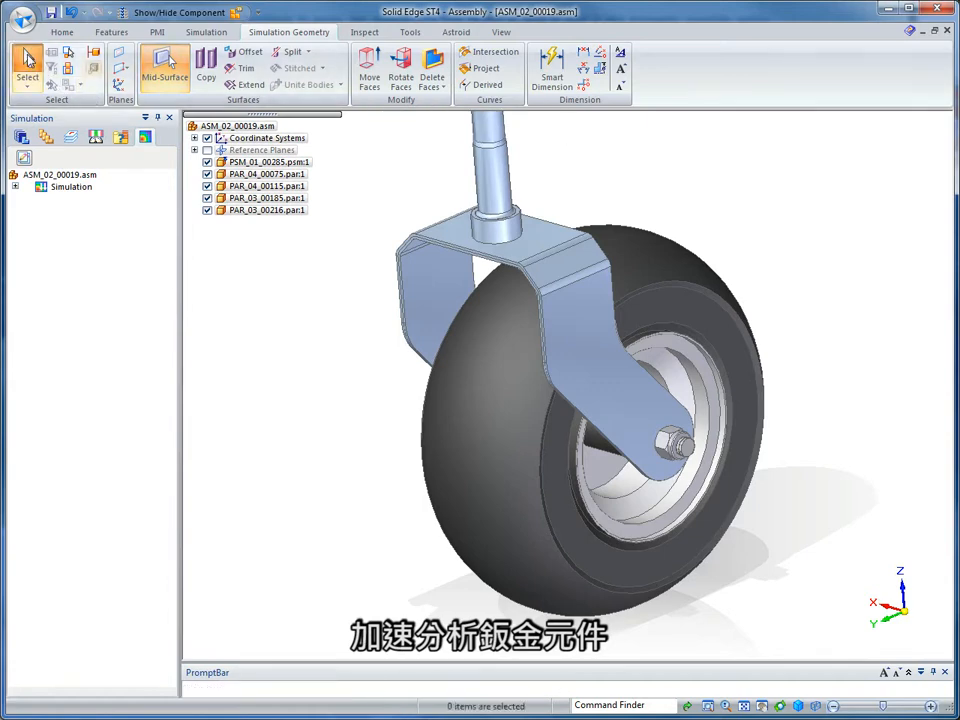
Apply the saved display configuration Surface and Solid to the assembly.
click(237, 13)
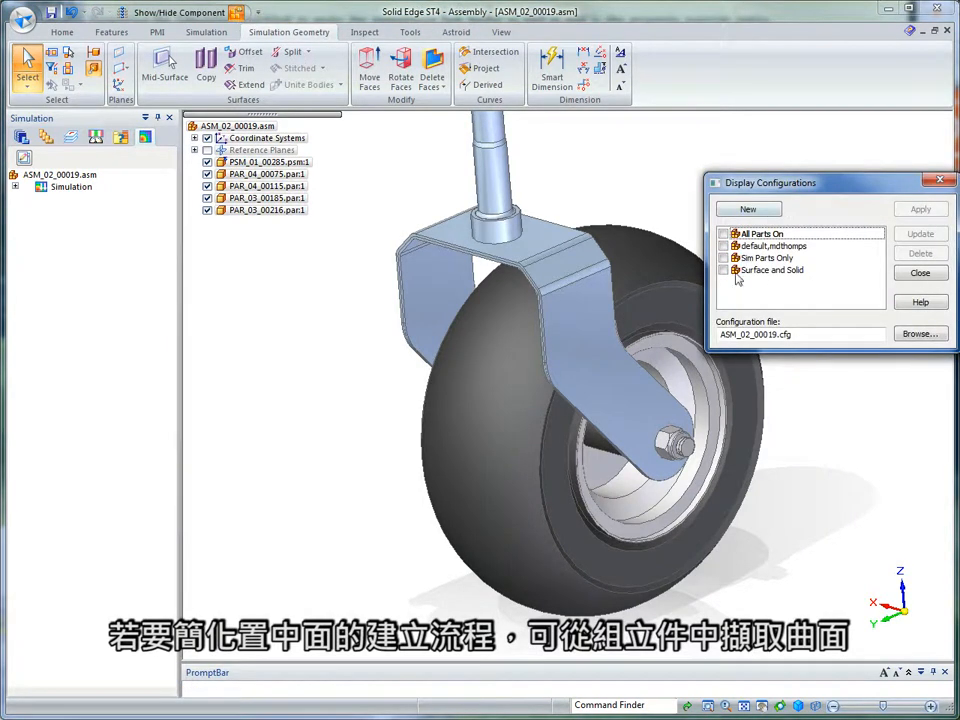
click(760, 270)
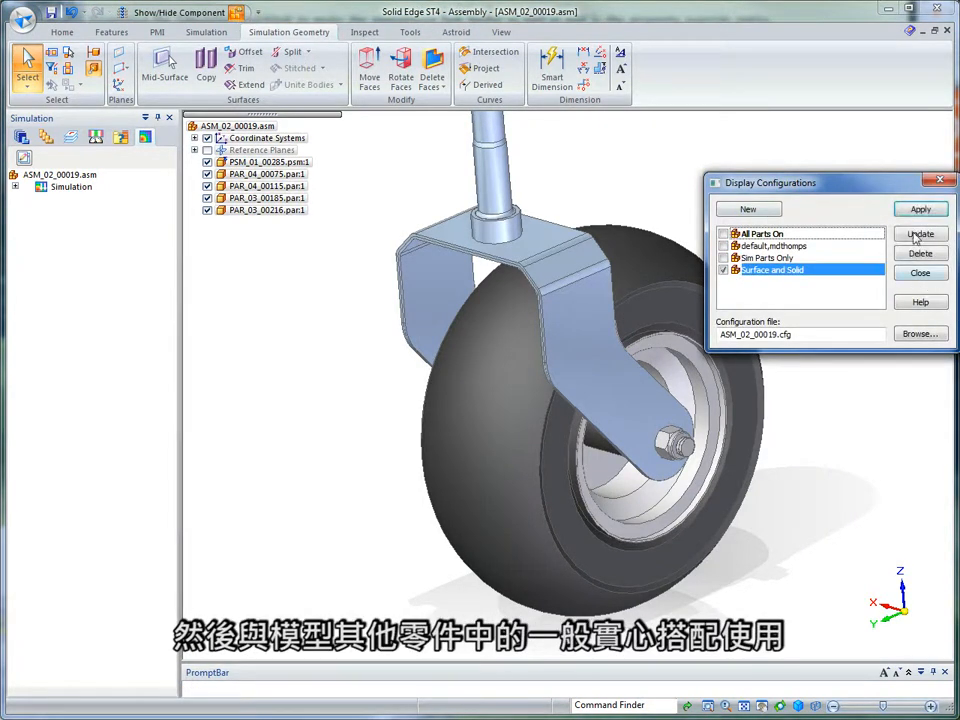
click(918, 212)
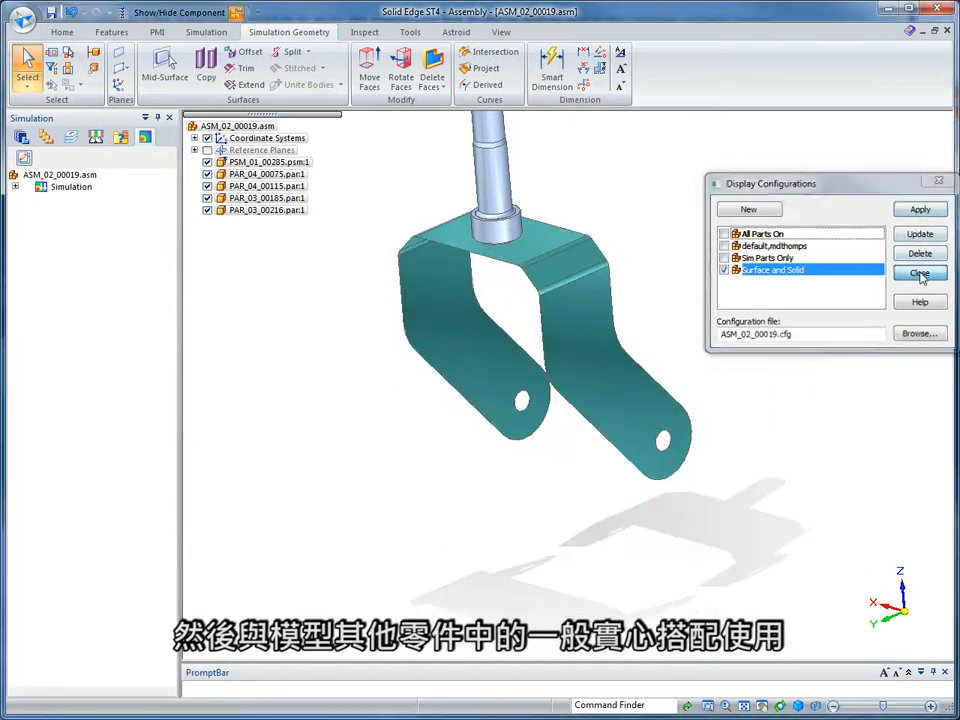
click(921, 273)
scroll(745, 253, up, 2)
scroll(742, 246, up, 2)
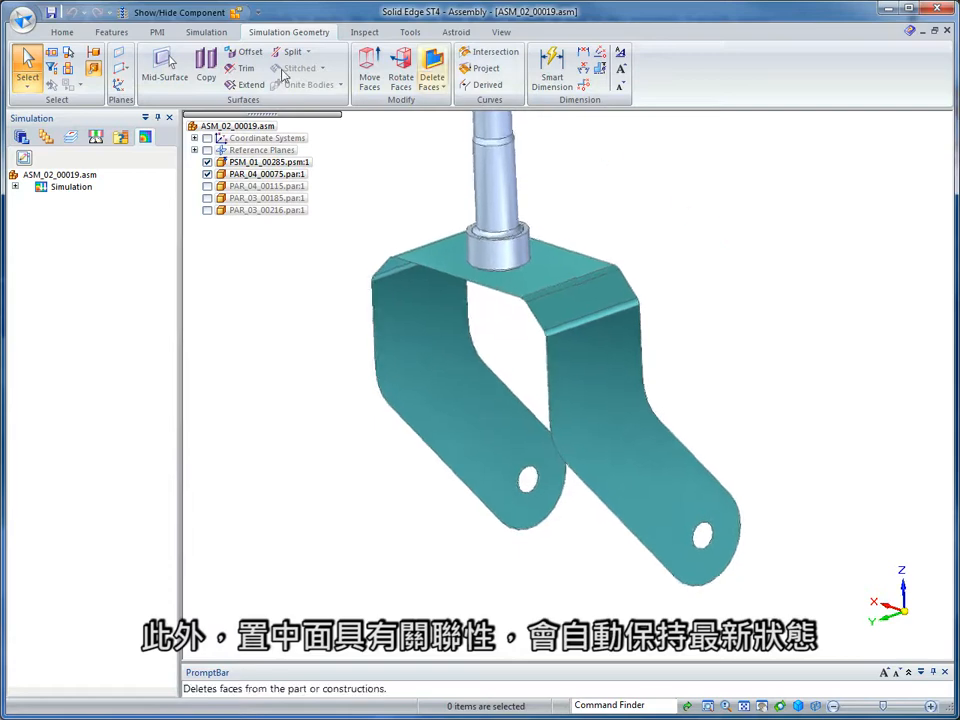
Create a Linear Static study with mesh type Mixed and United Bodies and the elemental Stress result switched off.
click(193, 33)
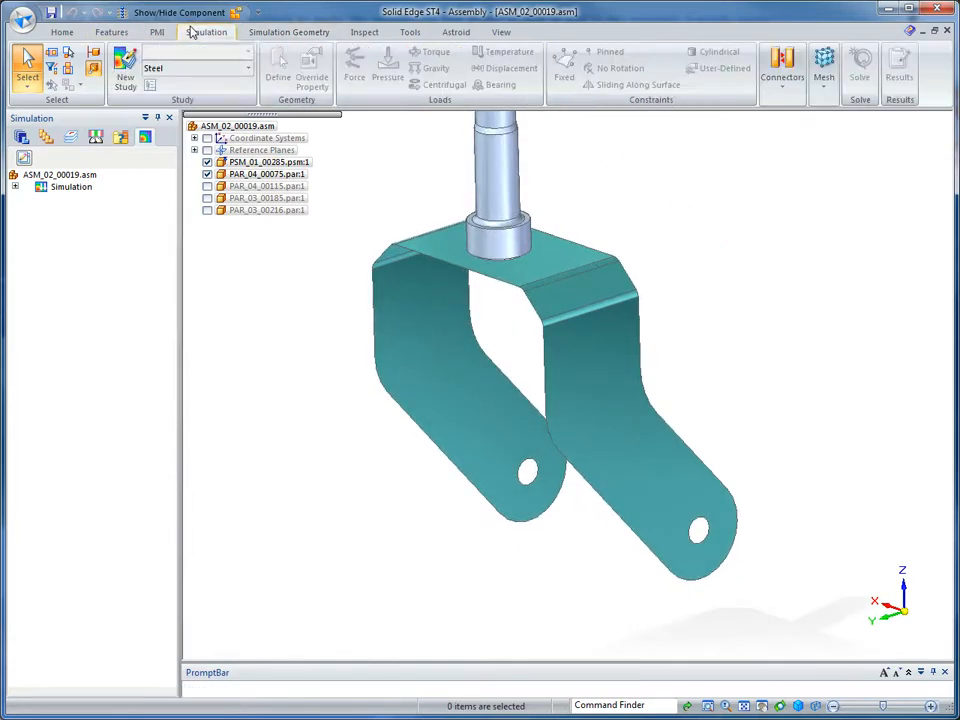
click(124, 80)
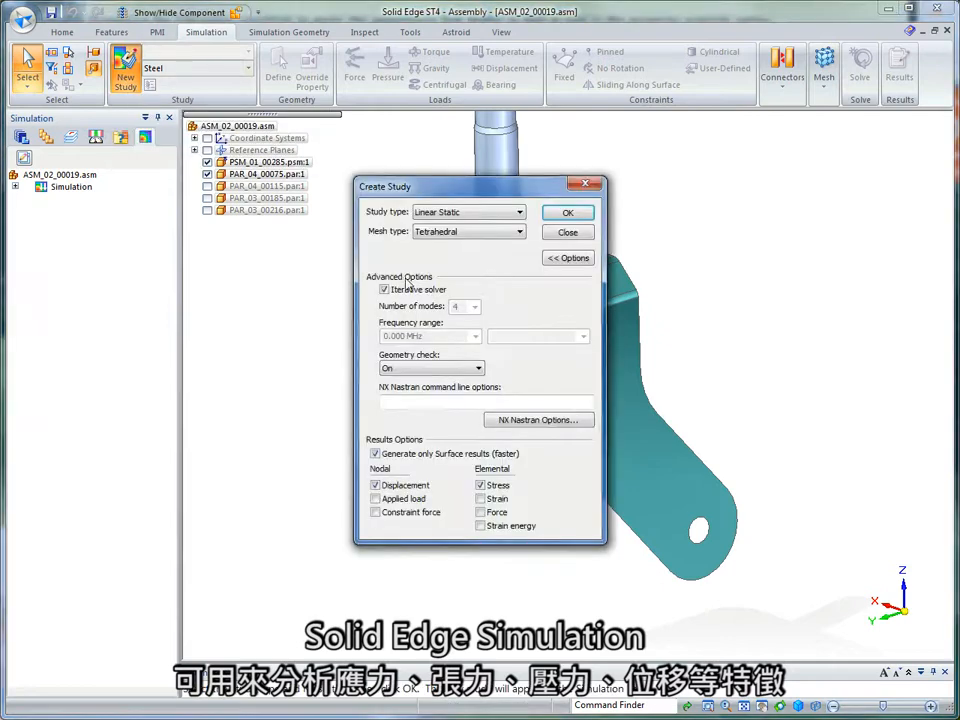
click(481, 485)
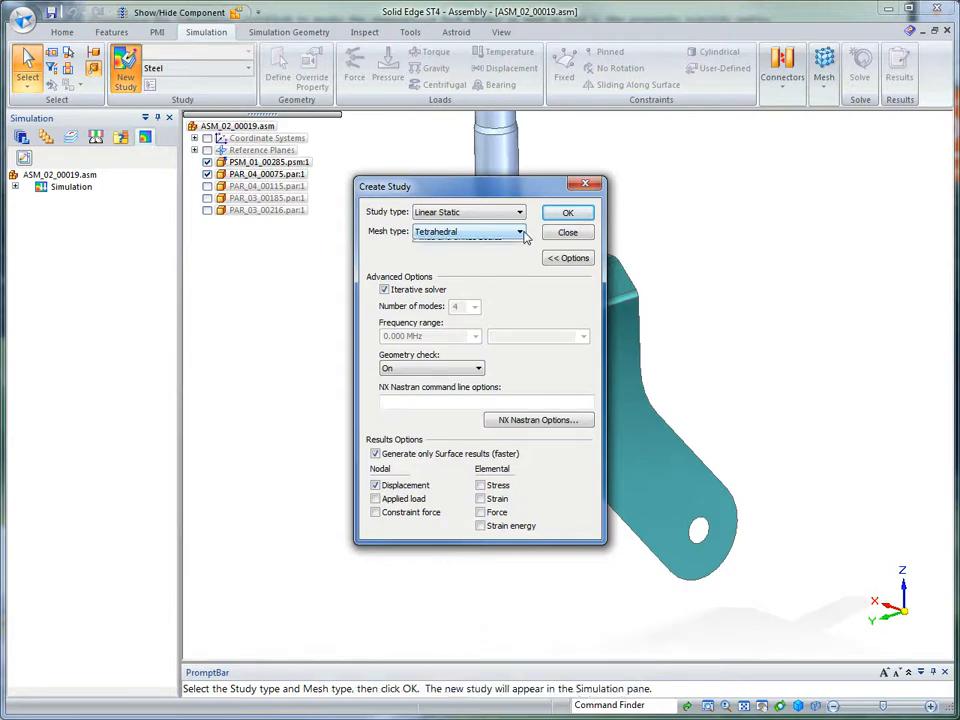
click(521, 233)
click(459, 264)
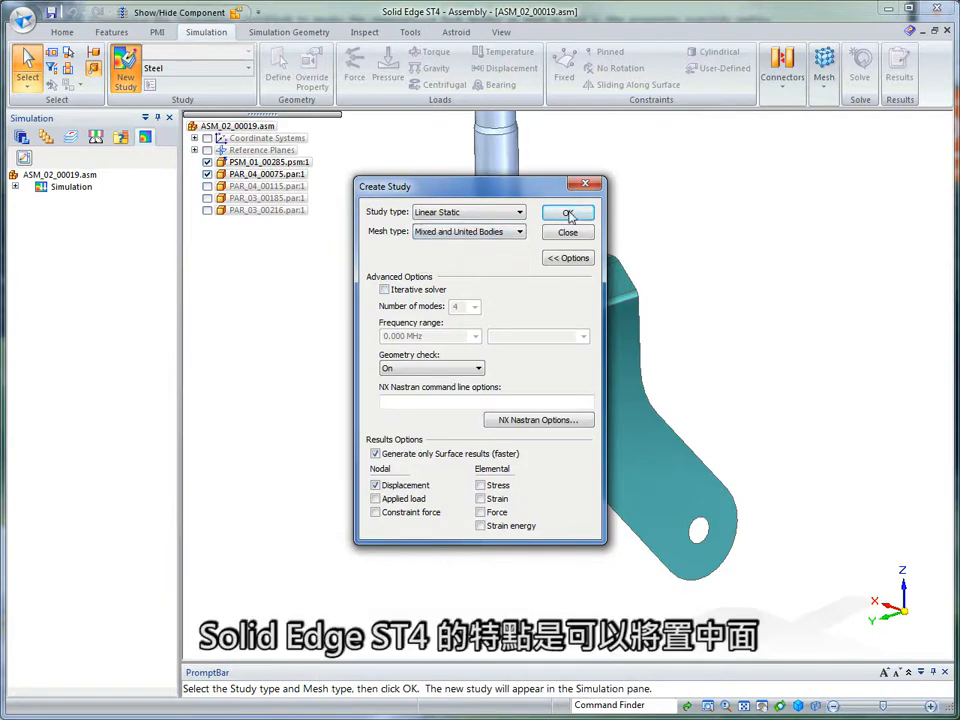
click(567, 213)
Include the shaft and the fork's mid-surface together as the study geometry.
scroll(640, 185, down, 2)
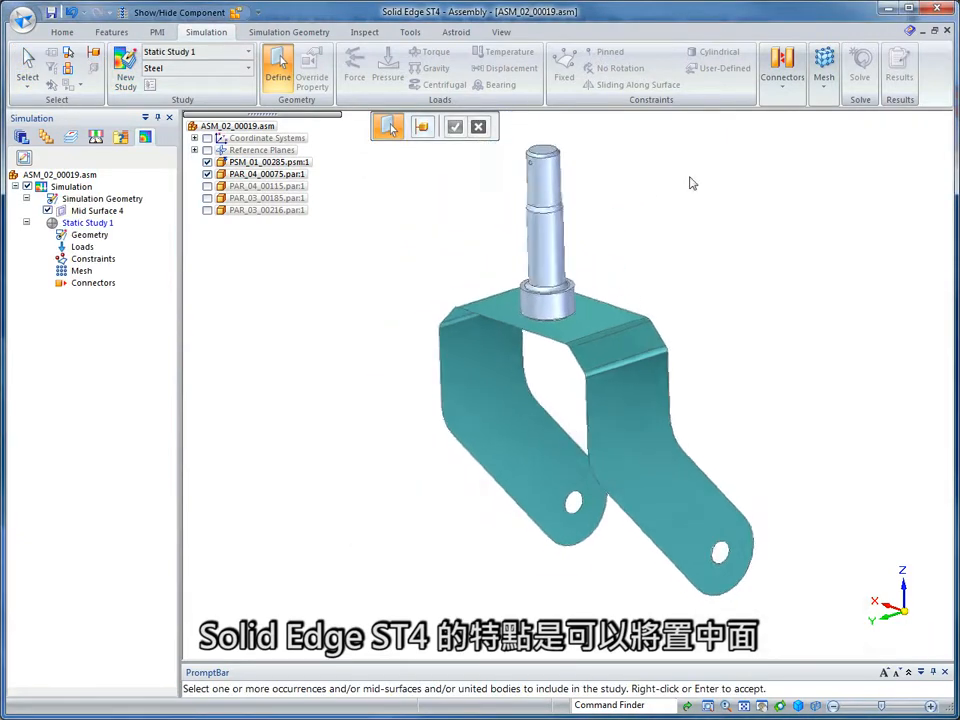
mouse_move(767, 177)
mouse_down()
mouse_move(742, 195)
mouse_move(394, 645)
mouse_up()
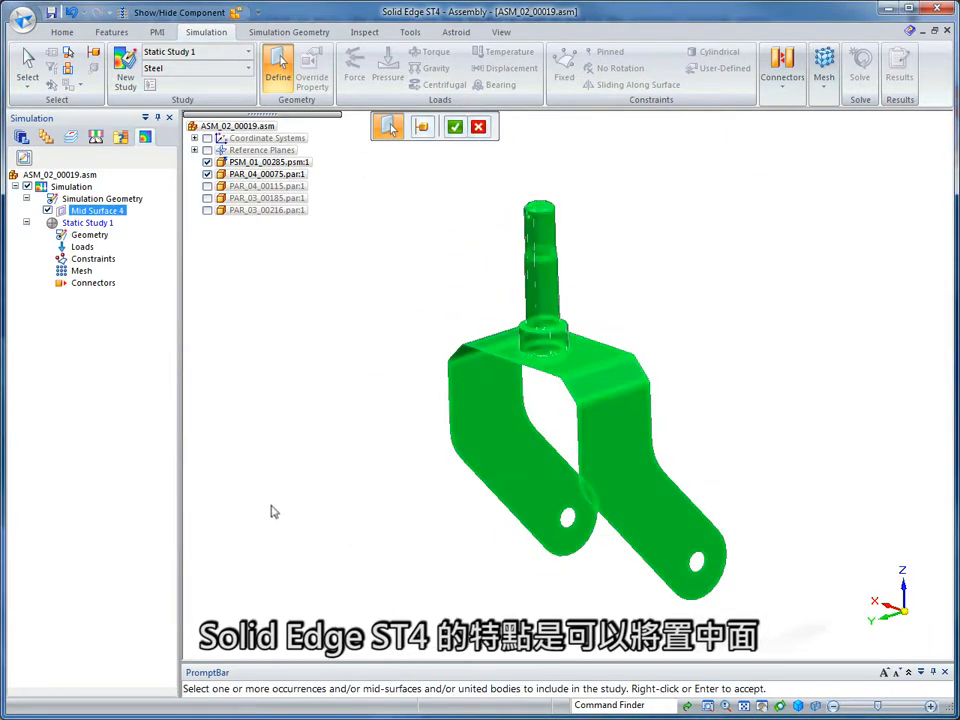
right_click(280, 495)
Apply a 0.5 kN force to the edges of the fork's two axle holes, directed horizontally along negative Y.
click(356, 68)
click(456, 133)
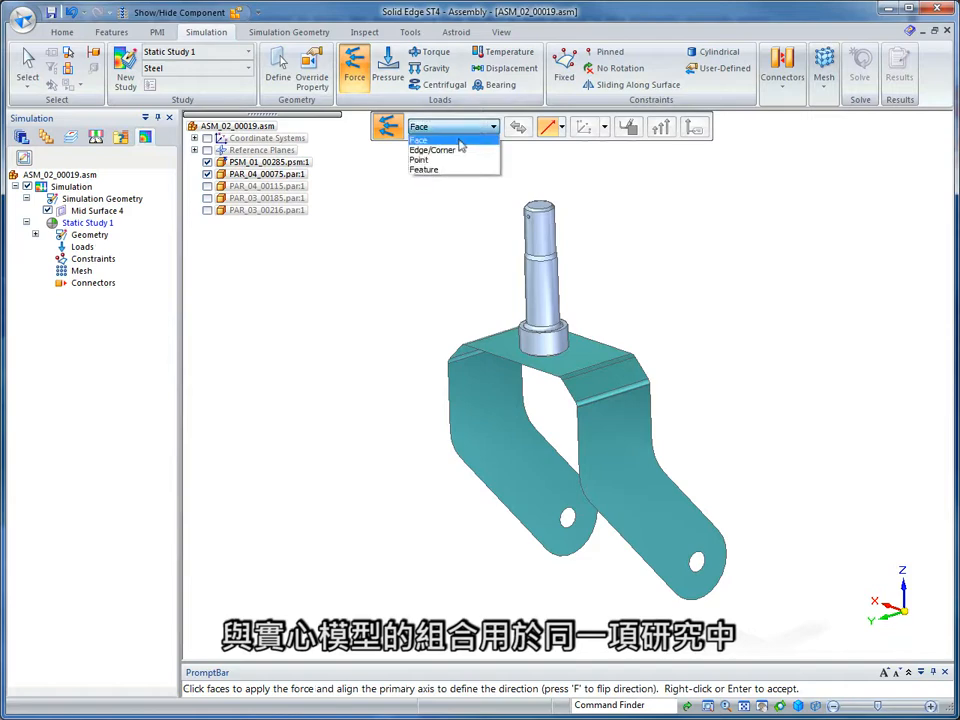
click(440, 148)
scroll(448, 473, up, 3)
click(447, 468)
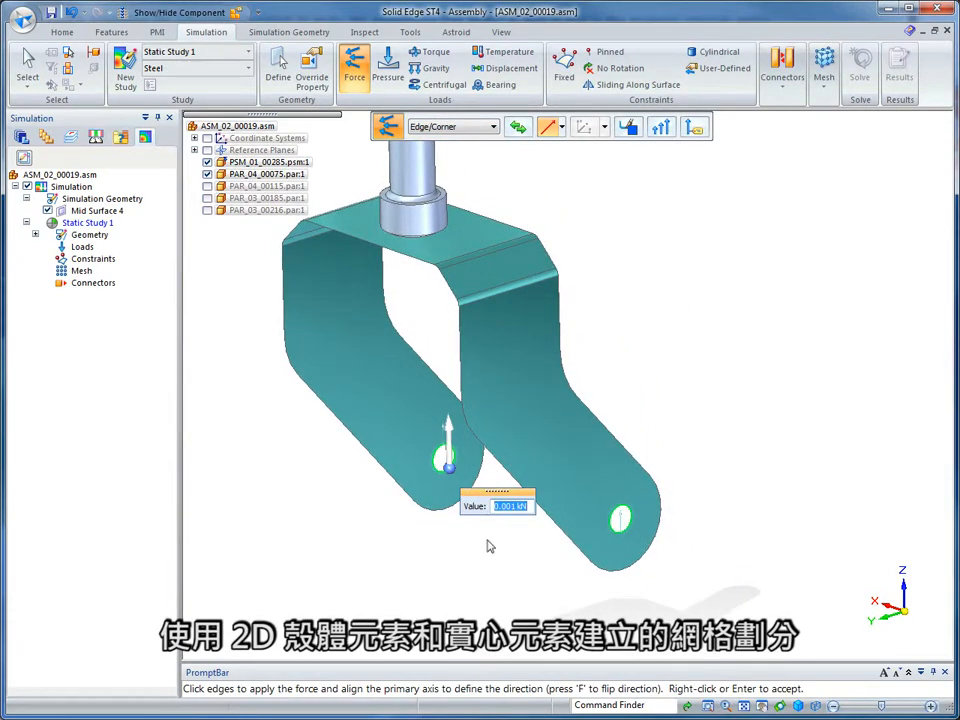
click(450, 469)
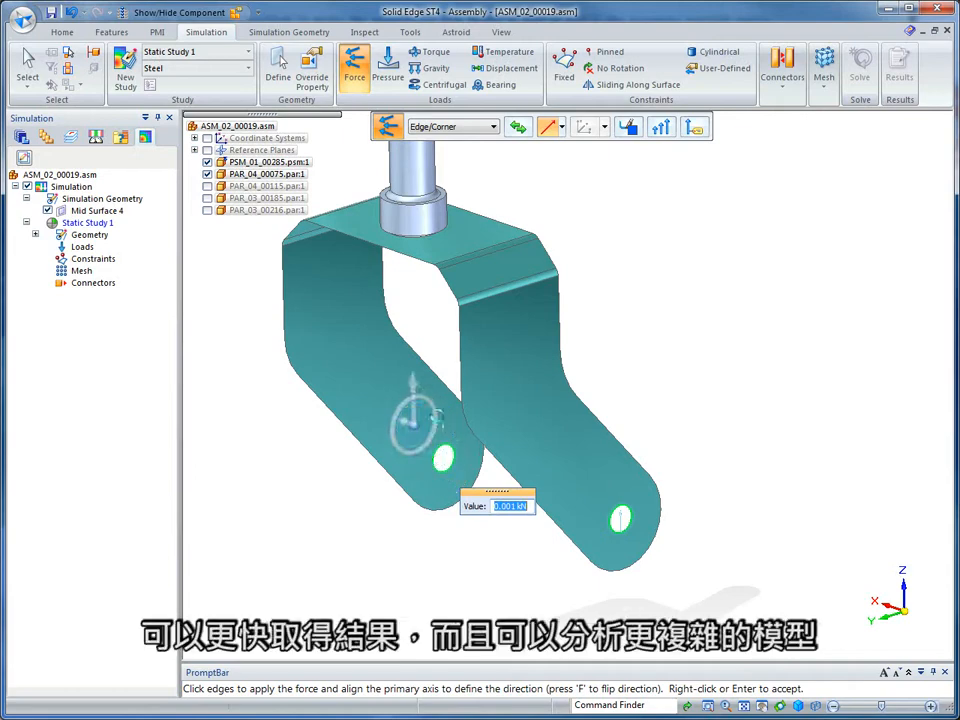
click(439, 420)
text(8)
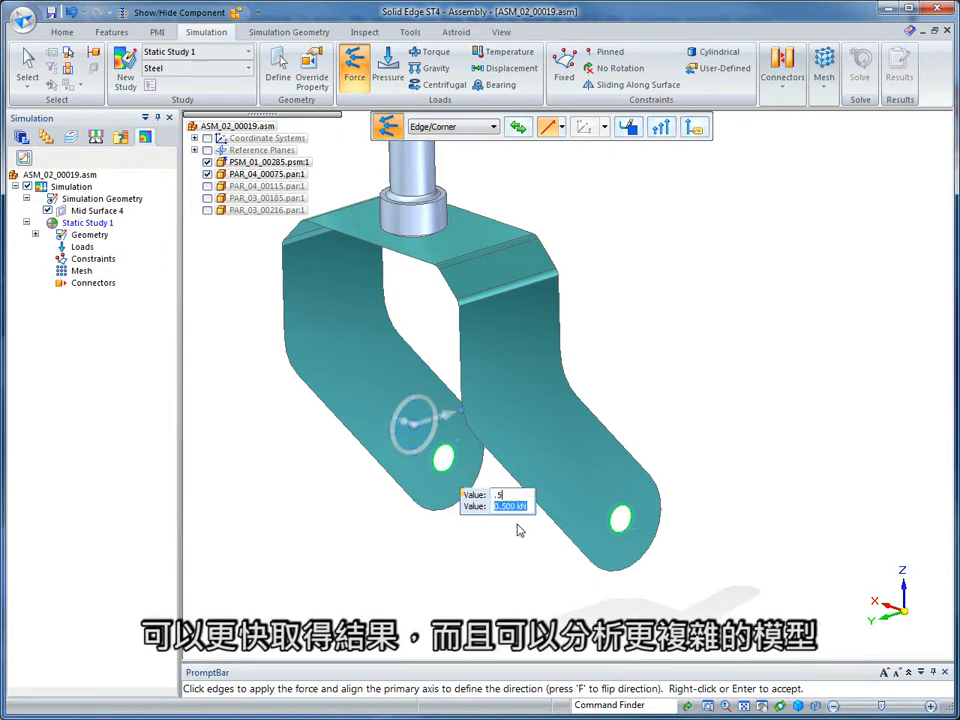
key(Return)
key(Escape)
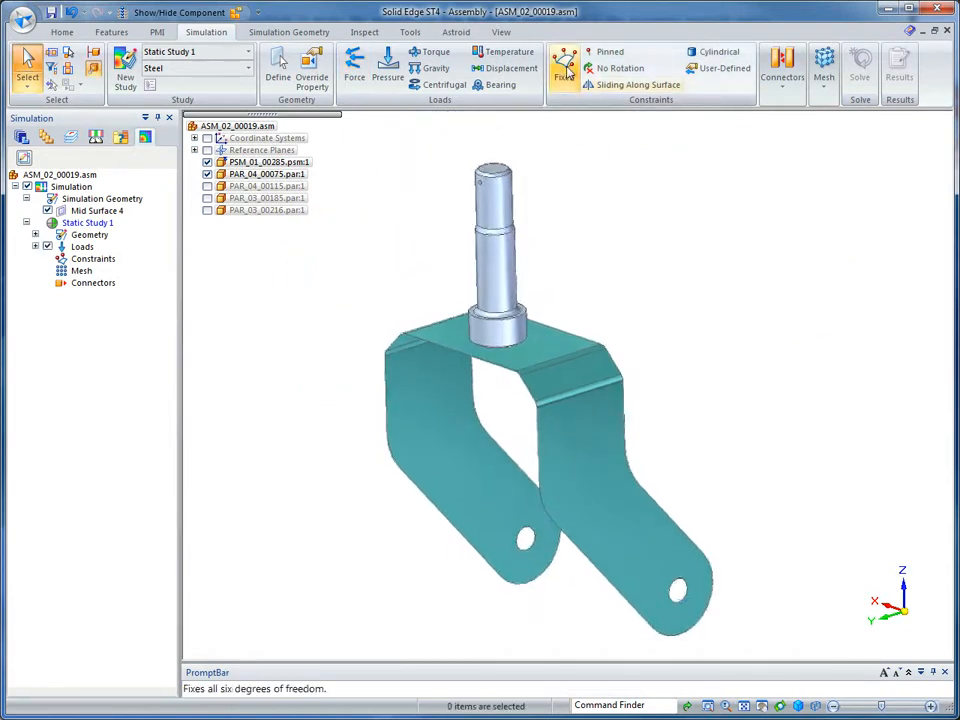
Add a Fixed constraint to the upper cylindrical face of the shaft.
click(564, 70)
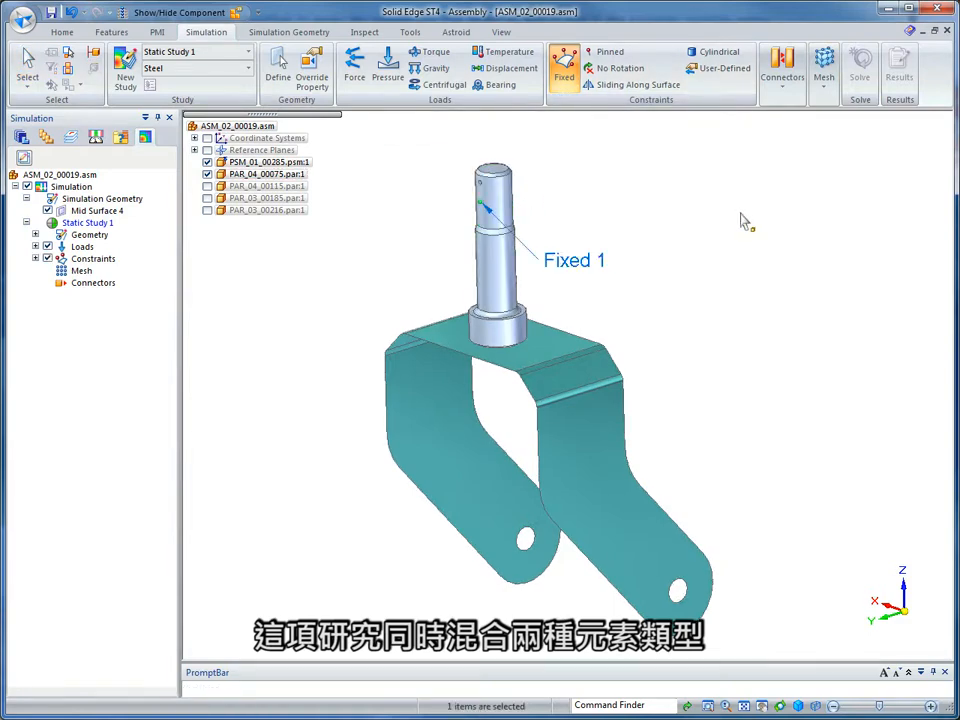
key(Escape)
Add a Glue connector between the fork's top face and the bottom face of the shaft collar with a 5 mm search distance.
click(784, 88)
click(815, 120)
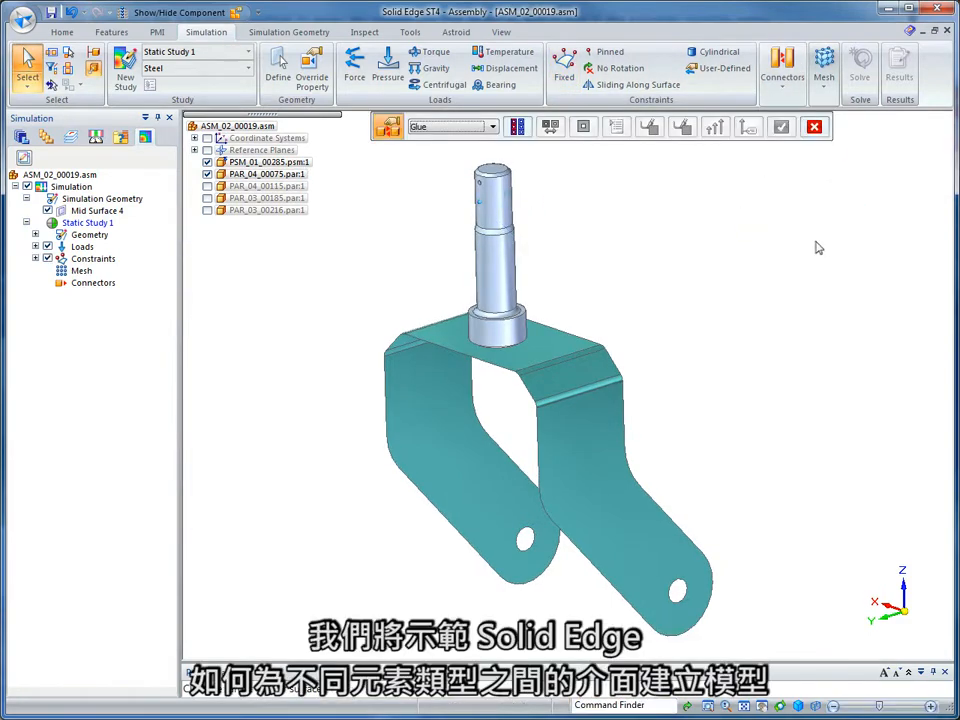
scroll(778, 240, up, 3)
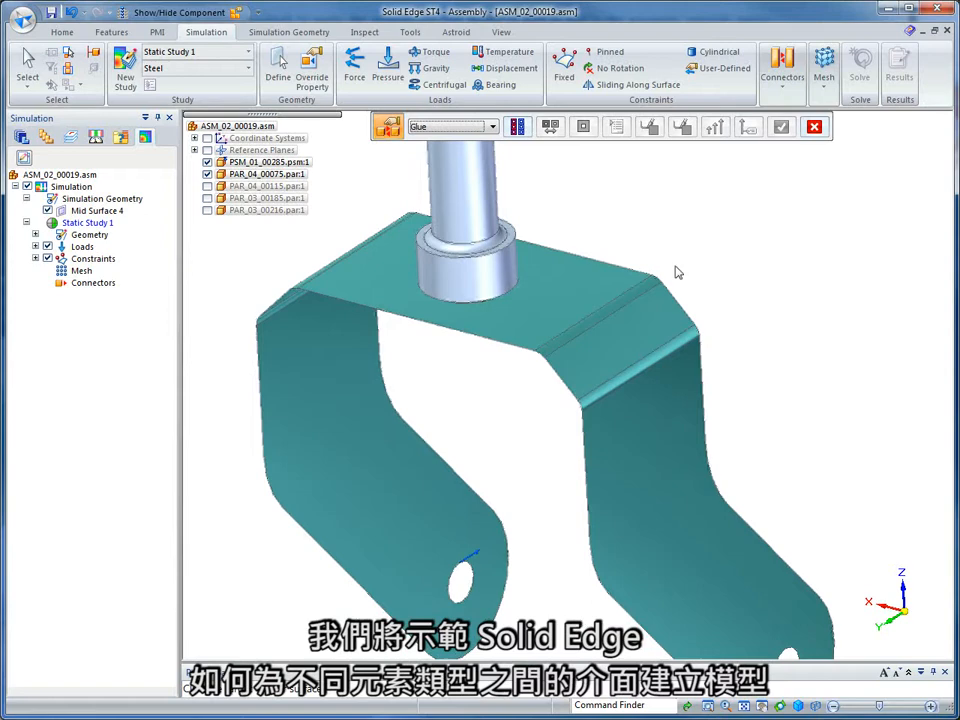
click(585, 289)
text(5)
key(Return)
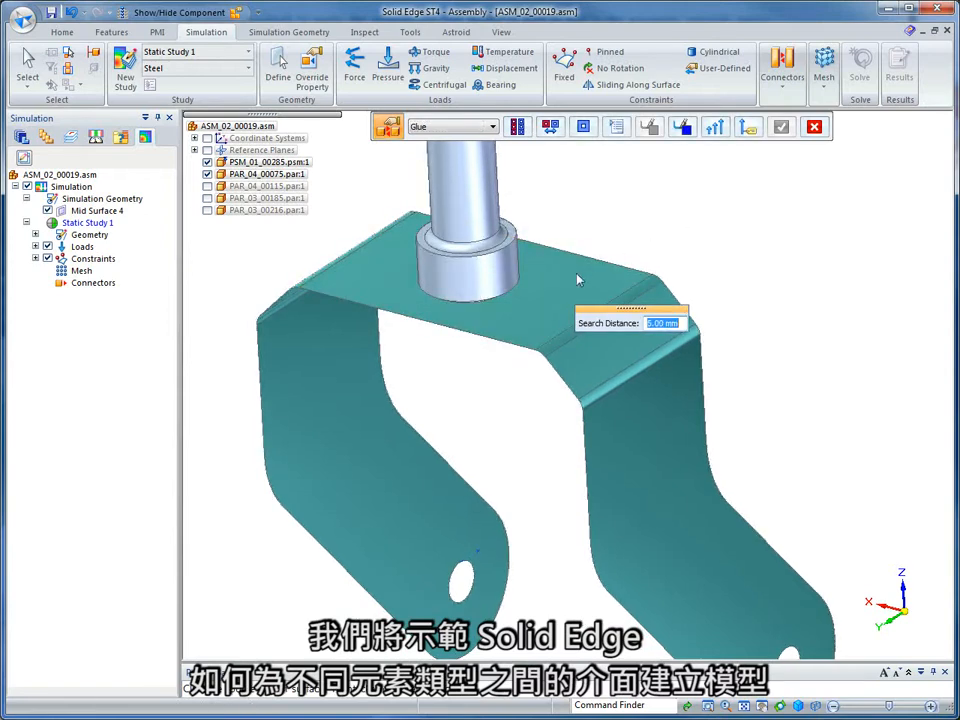
click(514, 296)
right_click(696, 199)
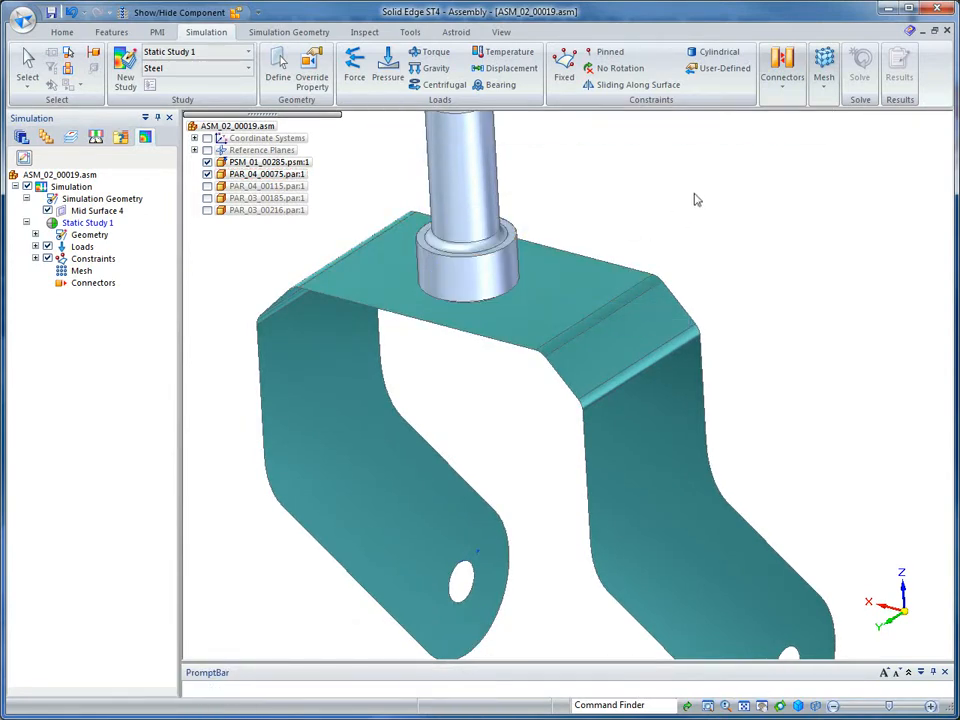
click(696, 199)
middle_drag(696, 199, 738, 202)
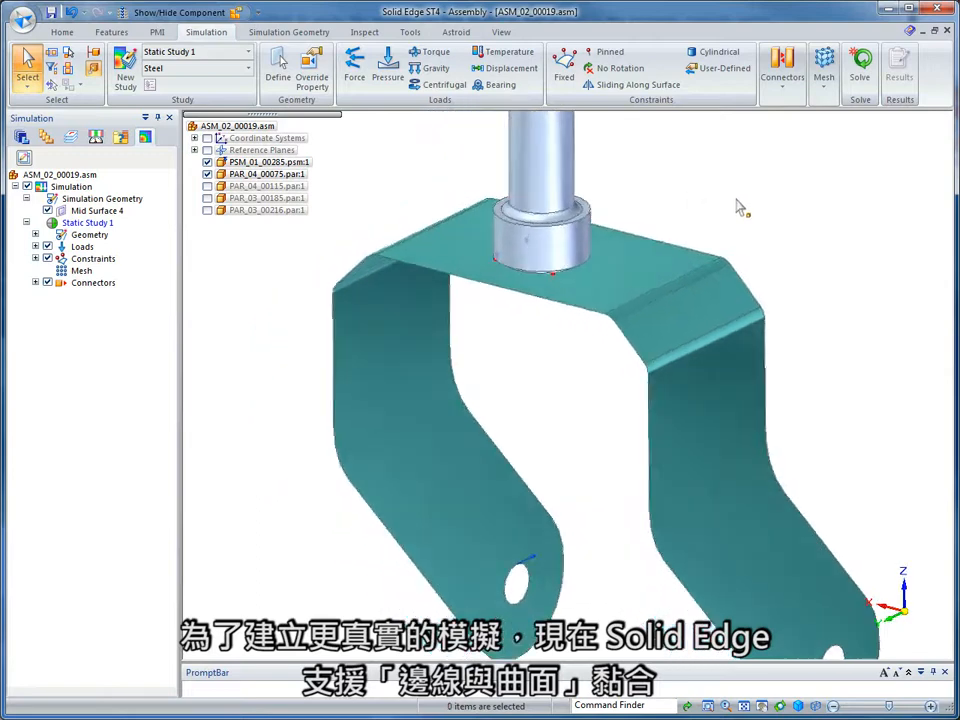
Edit the glue connector between fork and shaft so its graphic symbols use the densest spacing.
scroll(738, 207, up, 5)
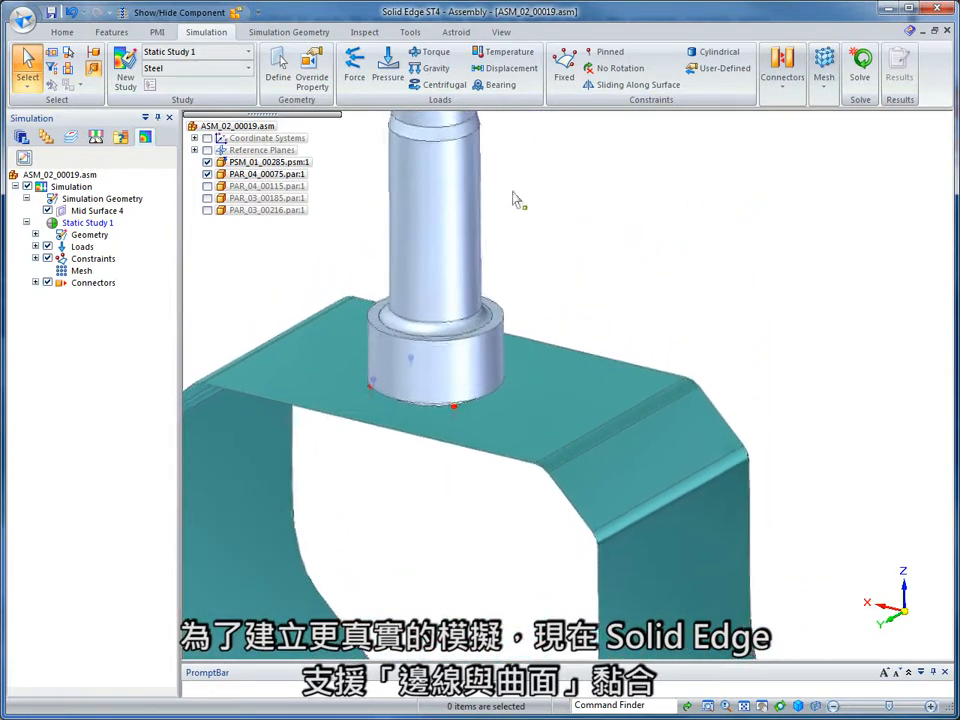
double_click(93, 283)
click(101, 296)
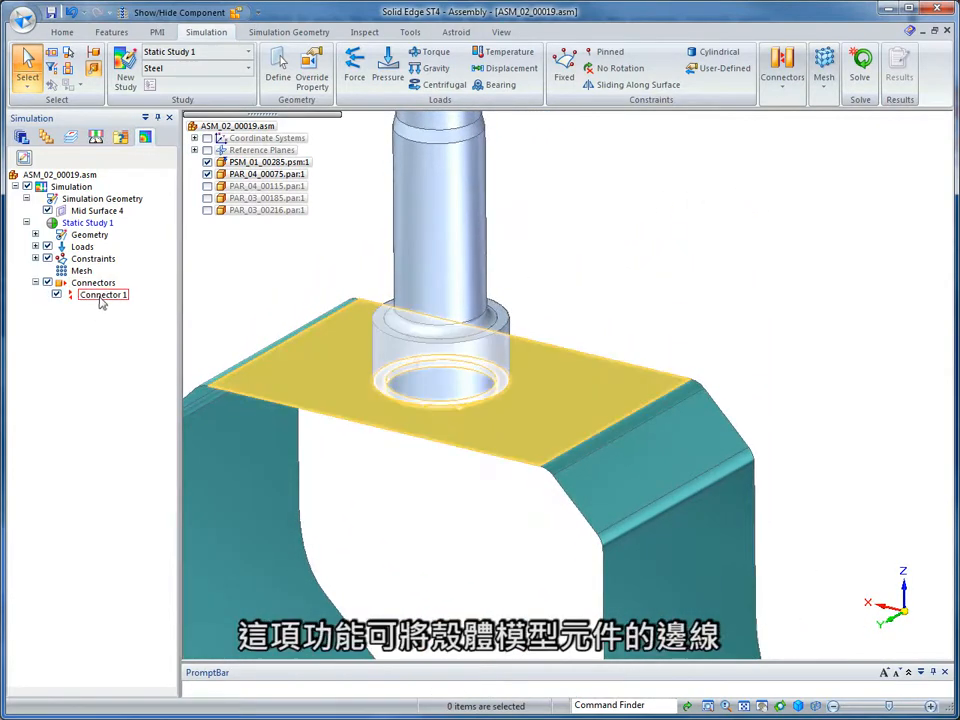
double_click(100, 297)
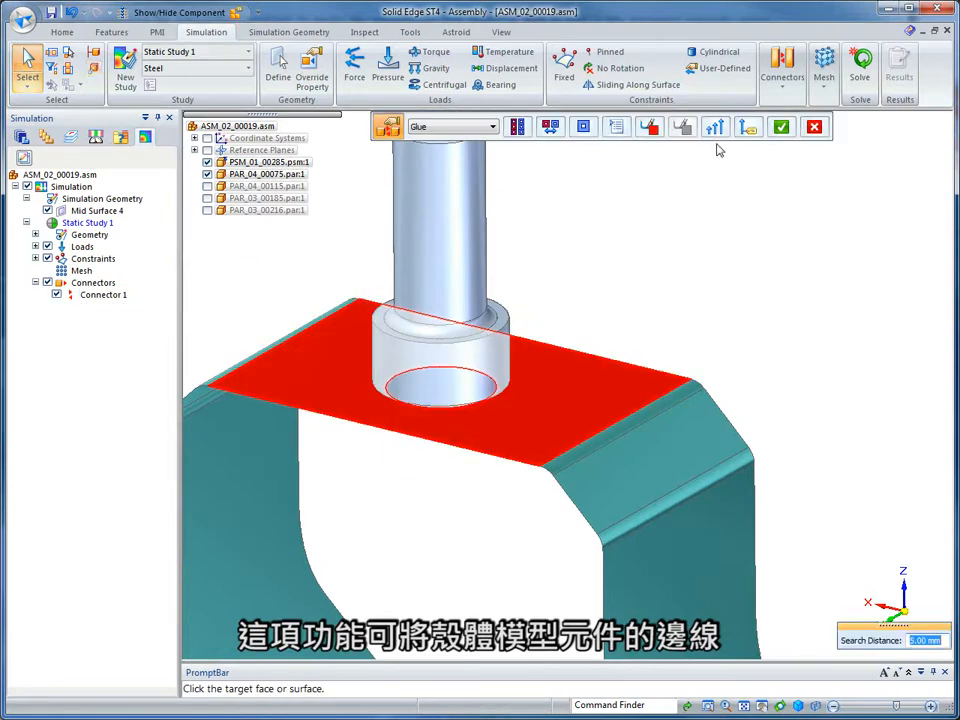
click(715, 127)
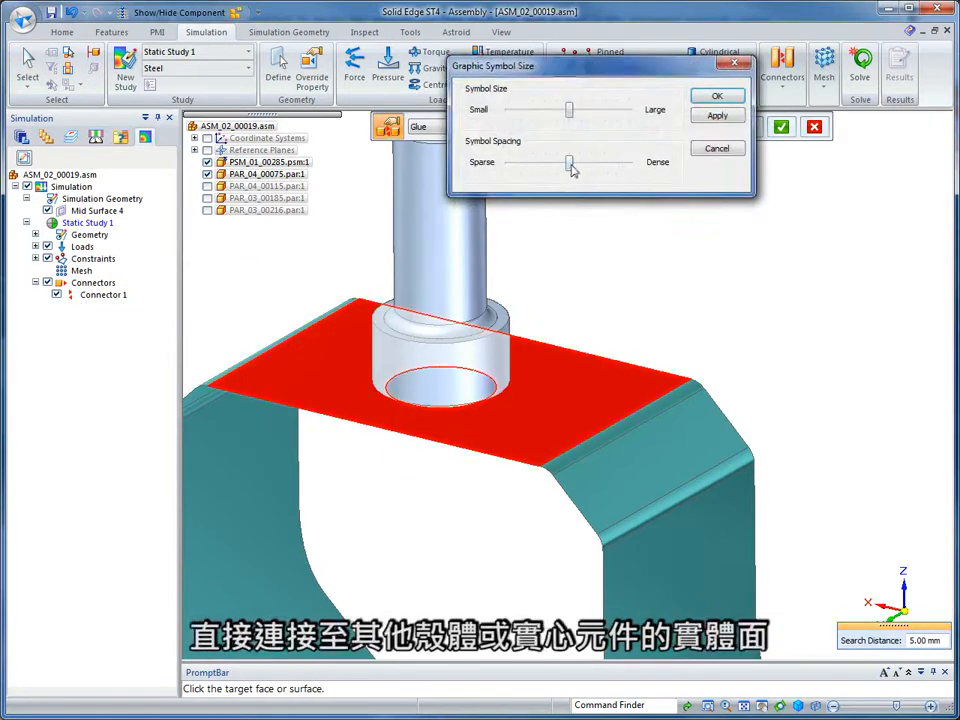
drag(571, 166, 629, 164)
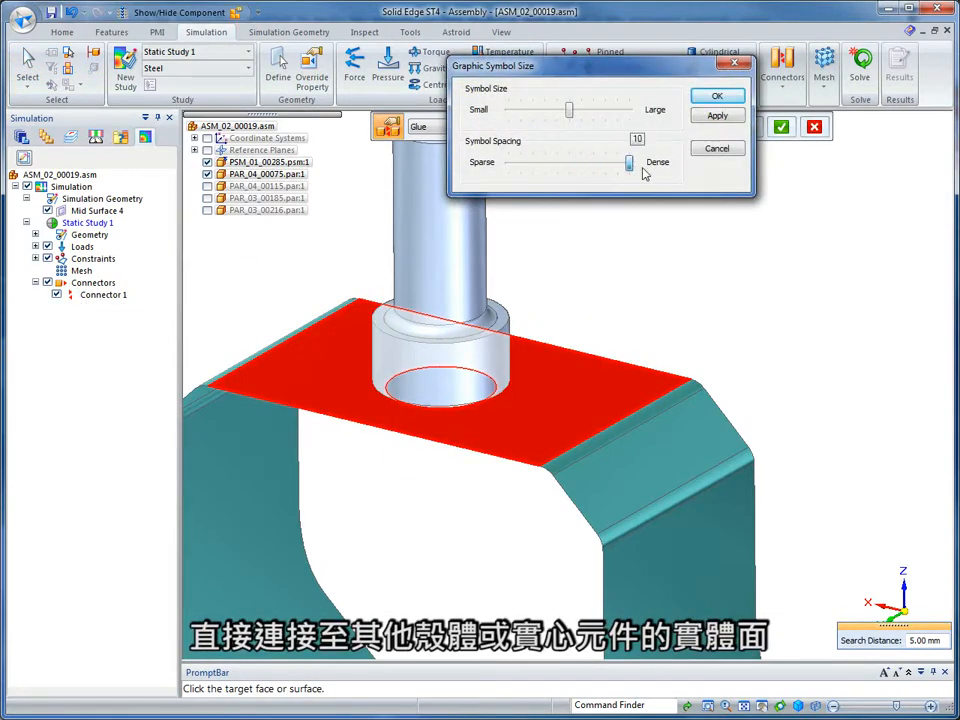
click(717, 97)
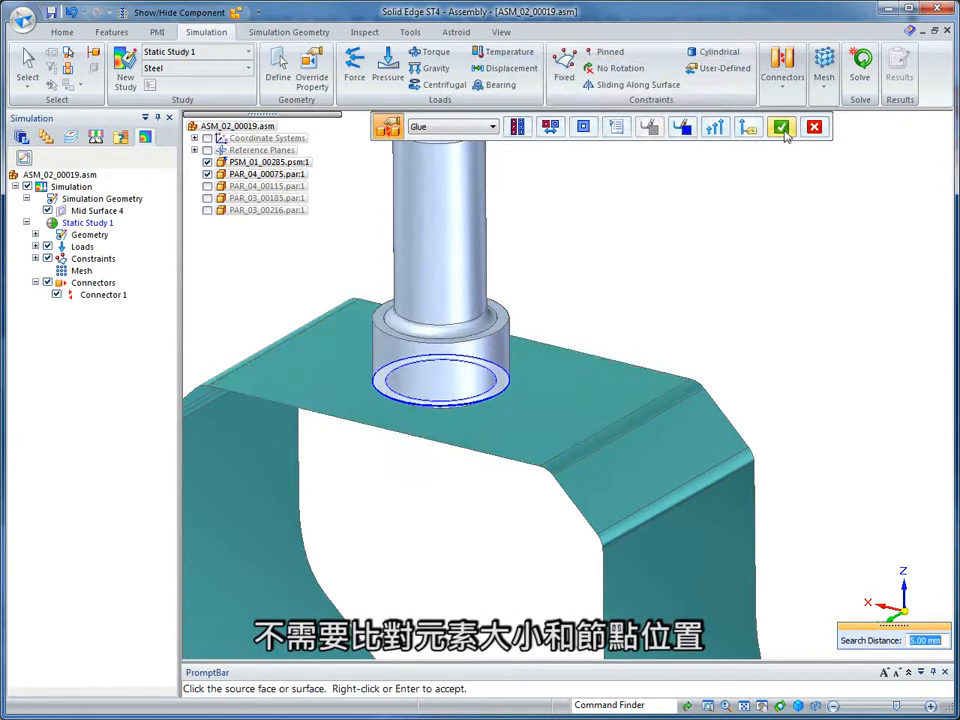
click(782, 127)
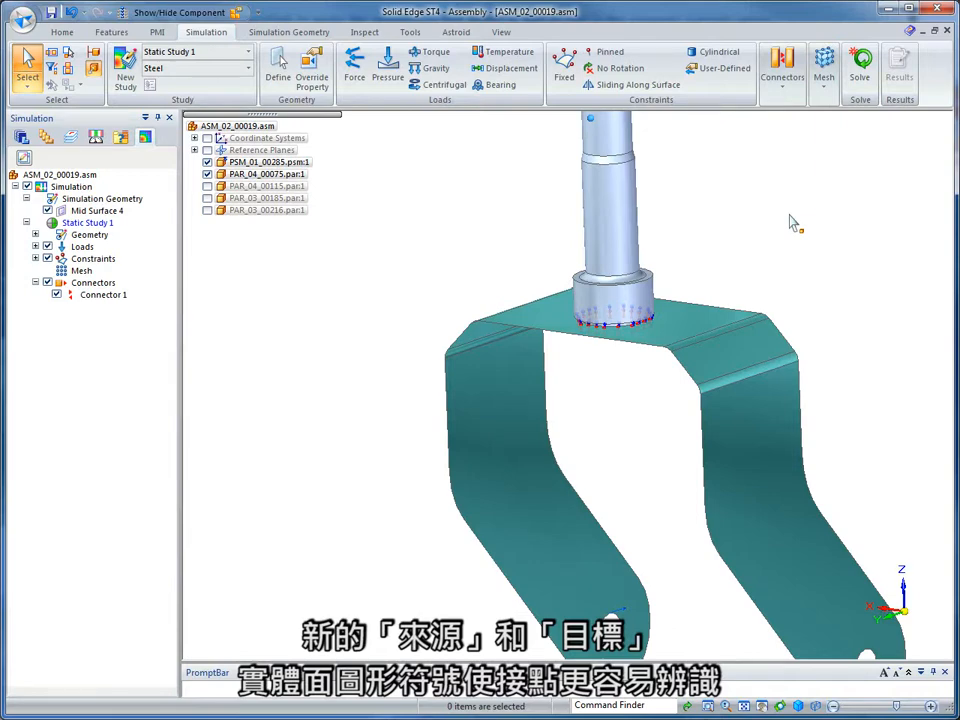
Open the mixed mesh settings and set the surface mesh option for quad edge layers to 1.
click(824, 89)
click(825, 139)
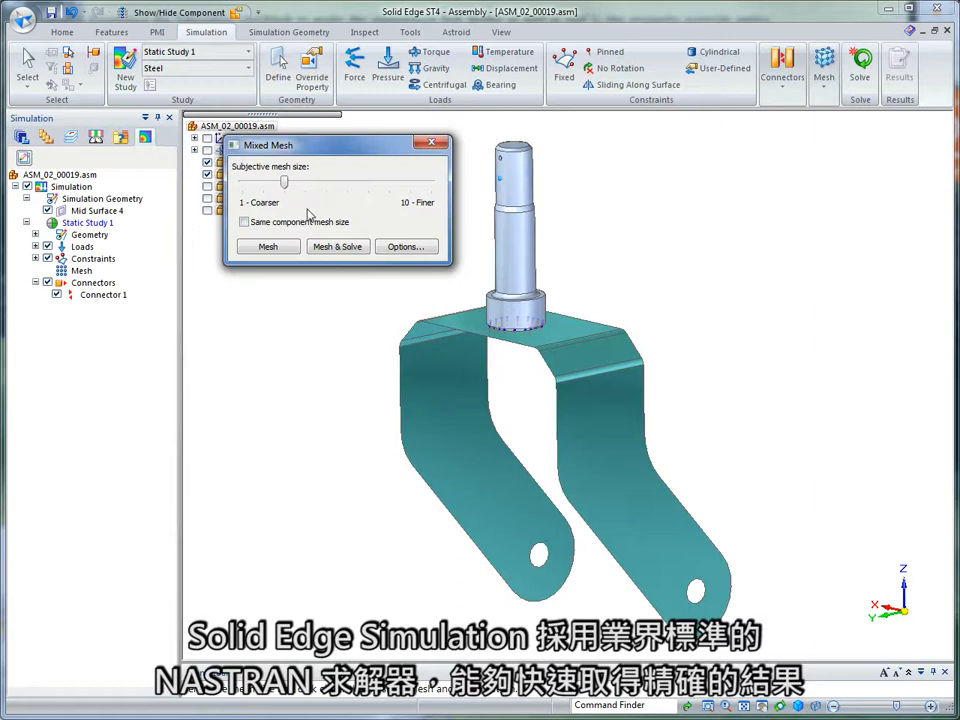
click(404, 247)
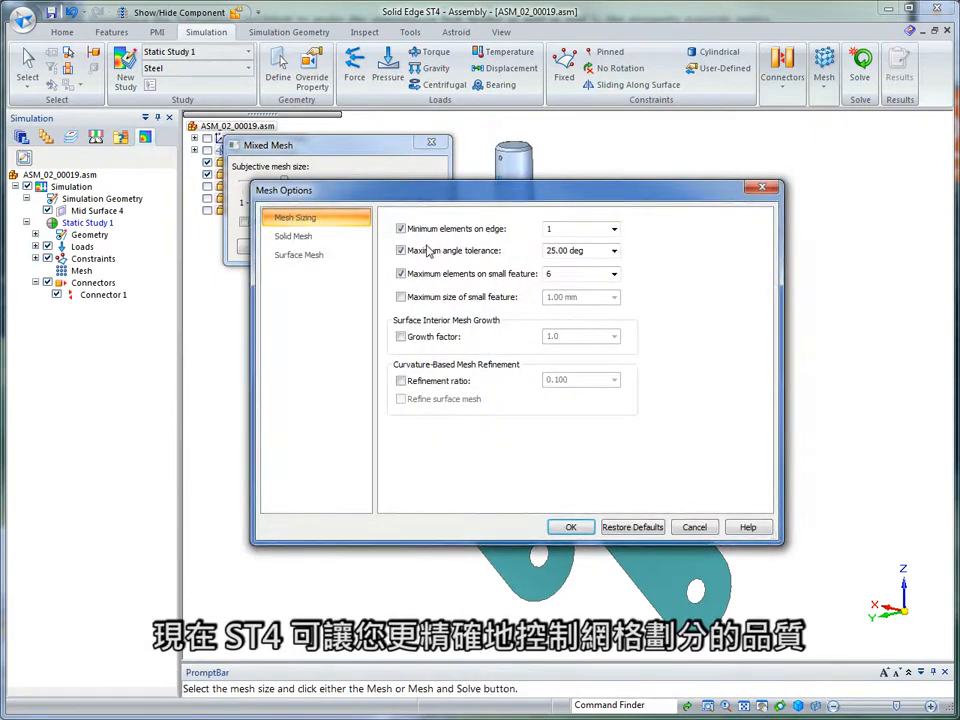
click(309, 240)
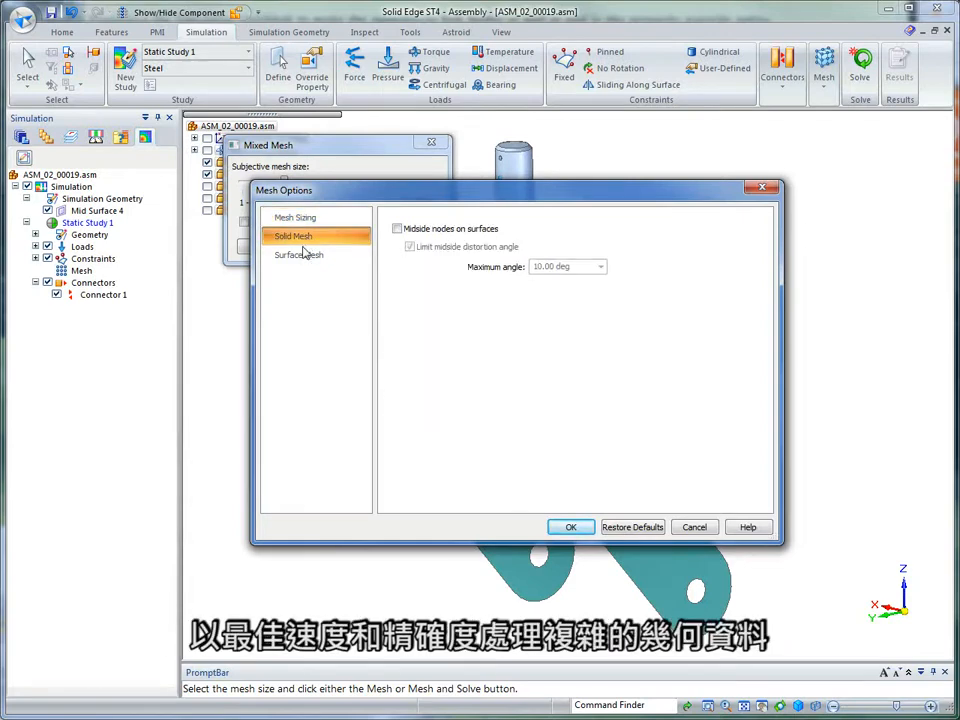
click(303, 256)
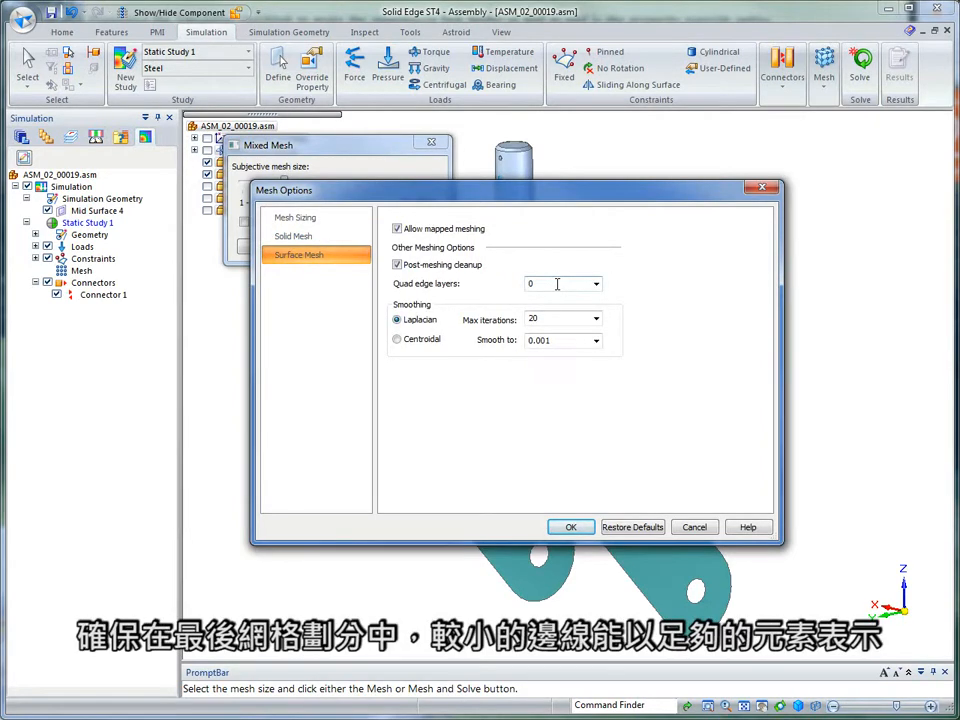
double_click(557, 284)
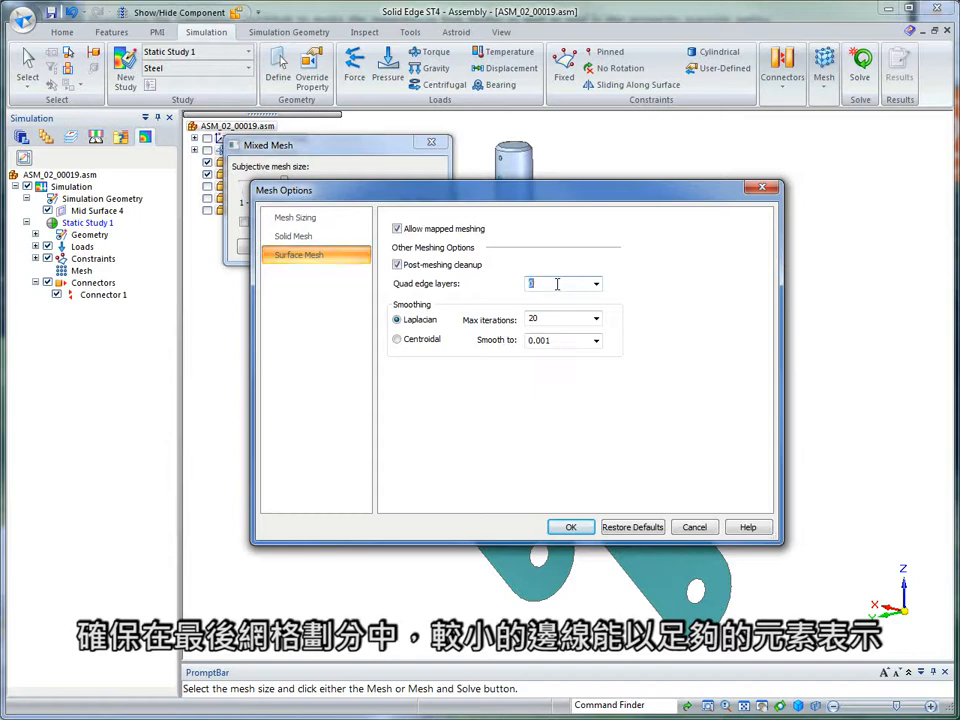
click(570, 527)
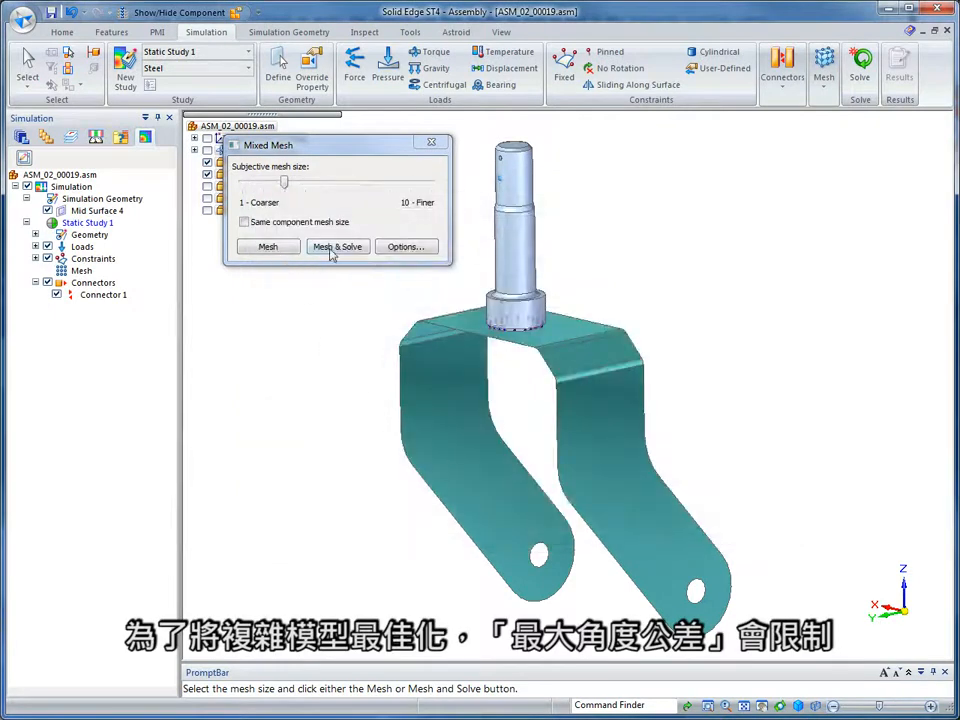
Mesh and solve the mixed shell and solid study, and display the displacement results with actual deformation.
click(284, 250)
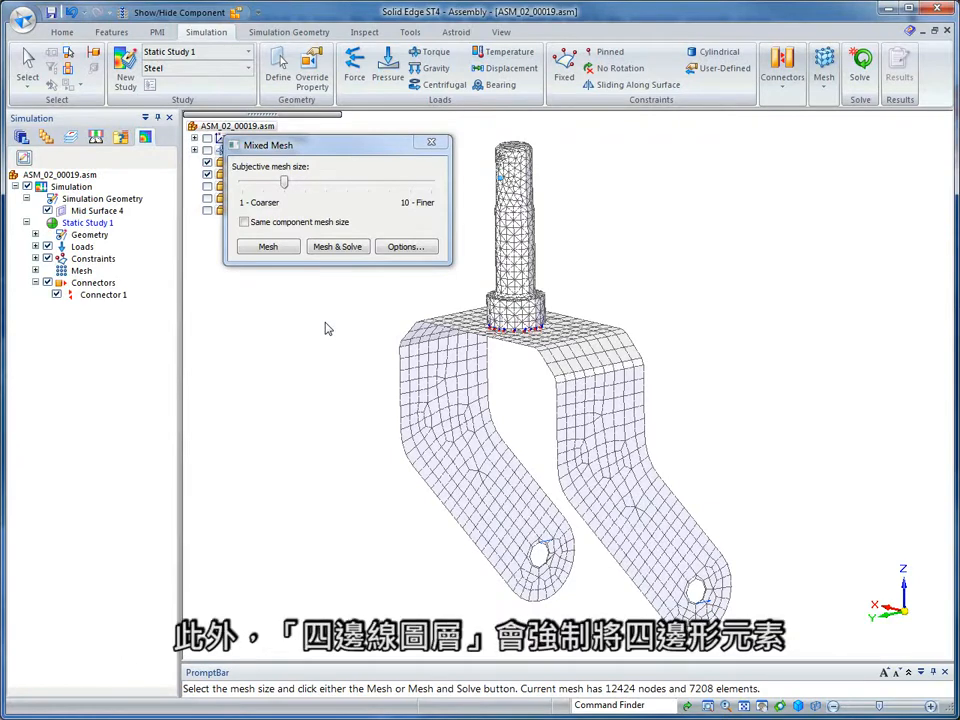
click(337, 247)
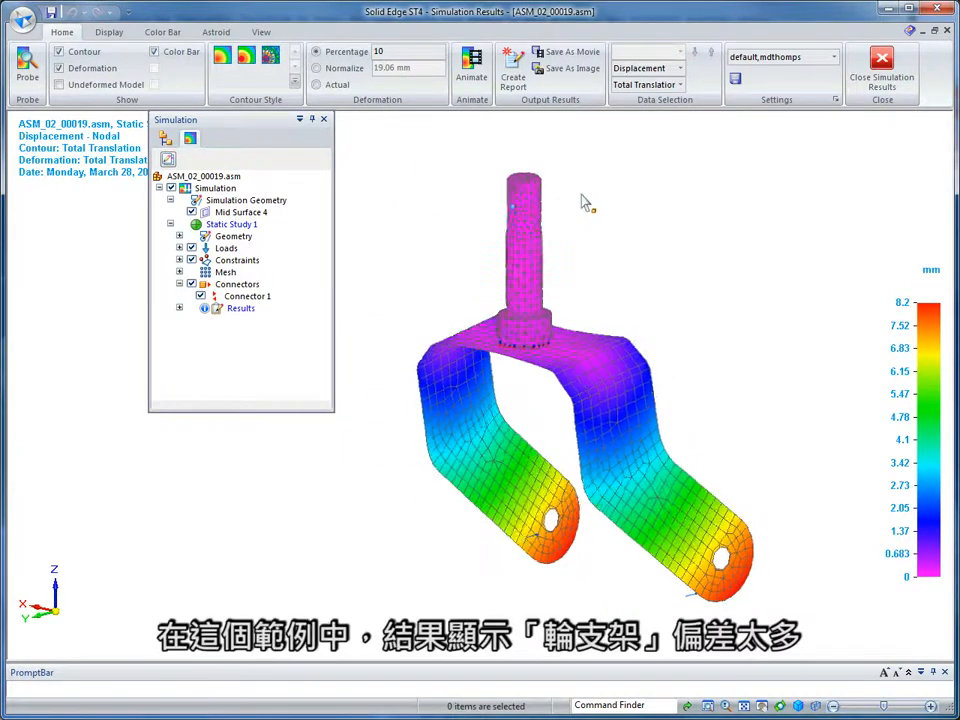
click(335, 88)
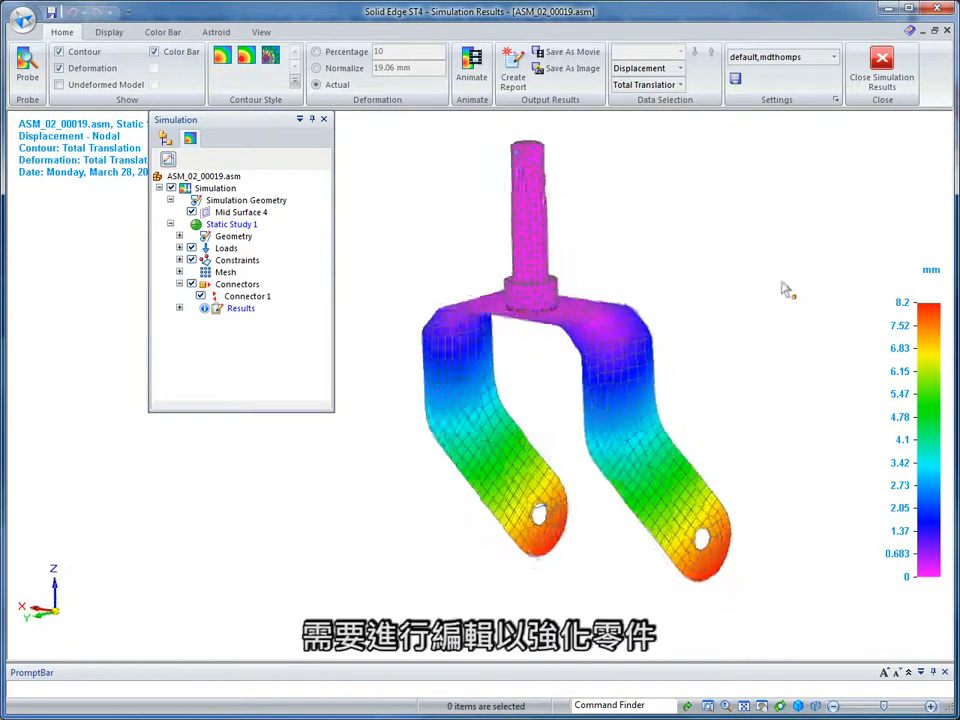
Close the simulation results and open the fork PSM_01_00285.psm for editing within the assembly.
click(880, 70)
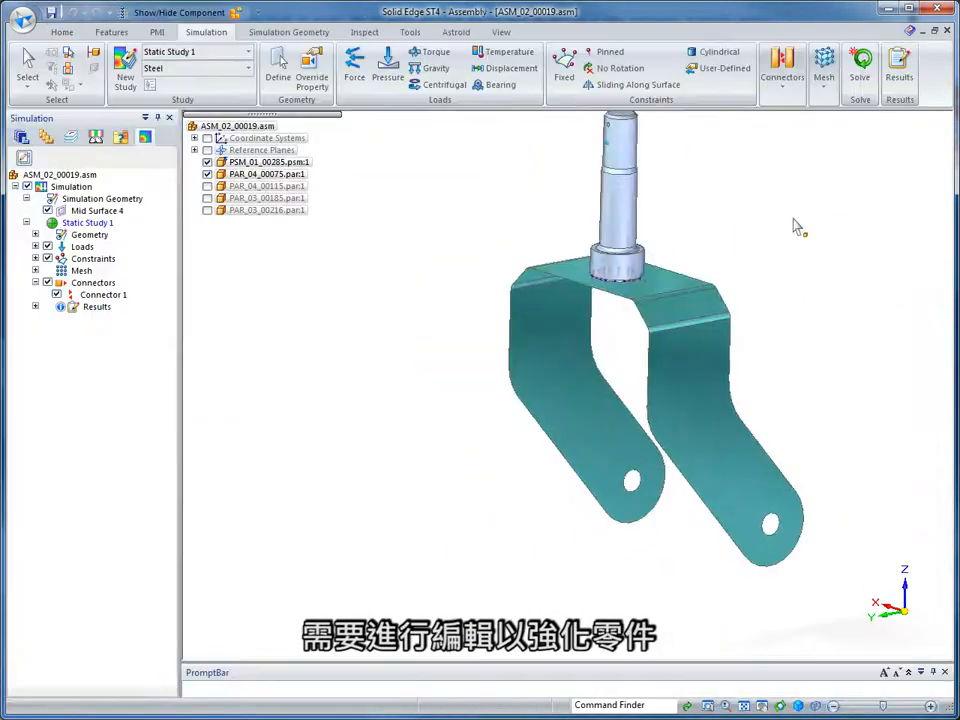
click(268, 163)
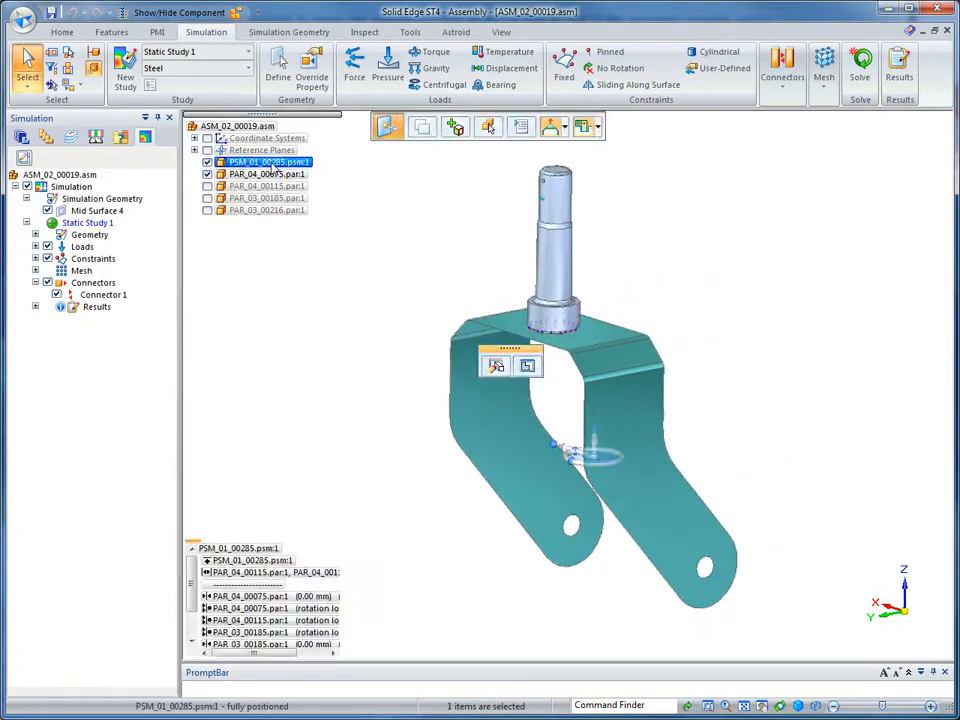
click(528, 367)
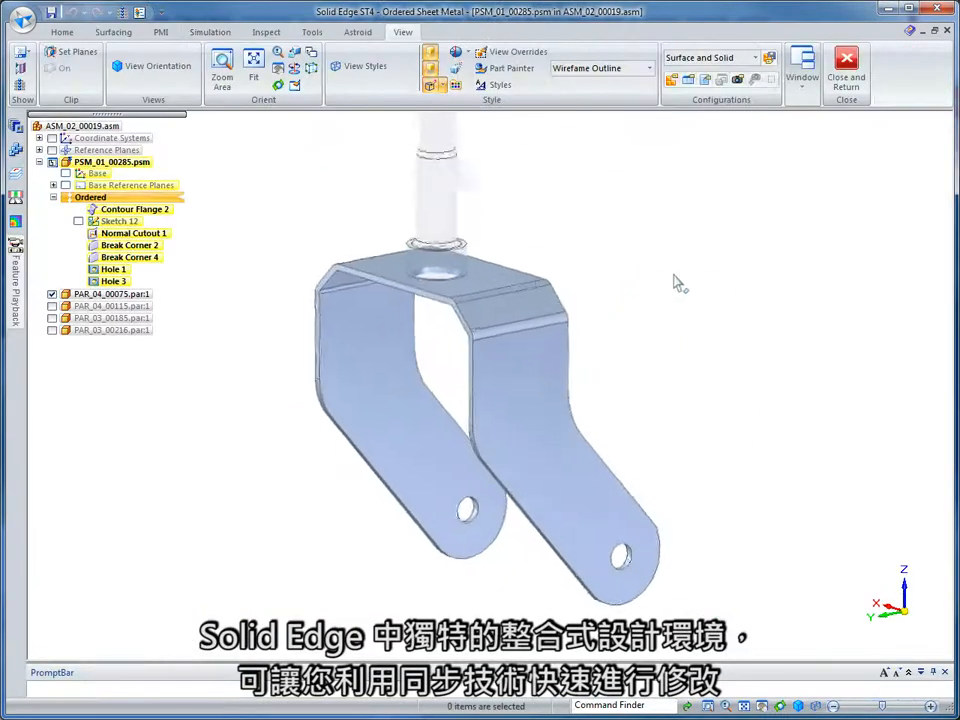
Convert the fork's ordered features up to Hole 3 to synchronous and switch to the synchronous environment.
click(112, 281)
right_click(112, 282)
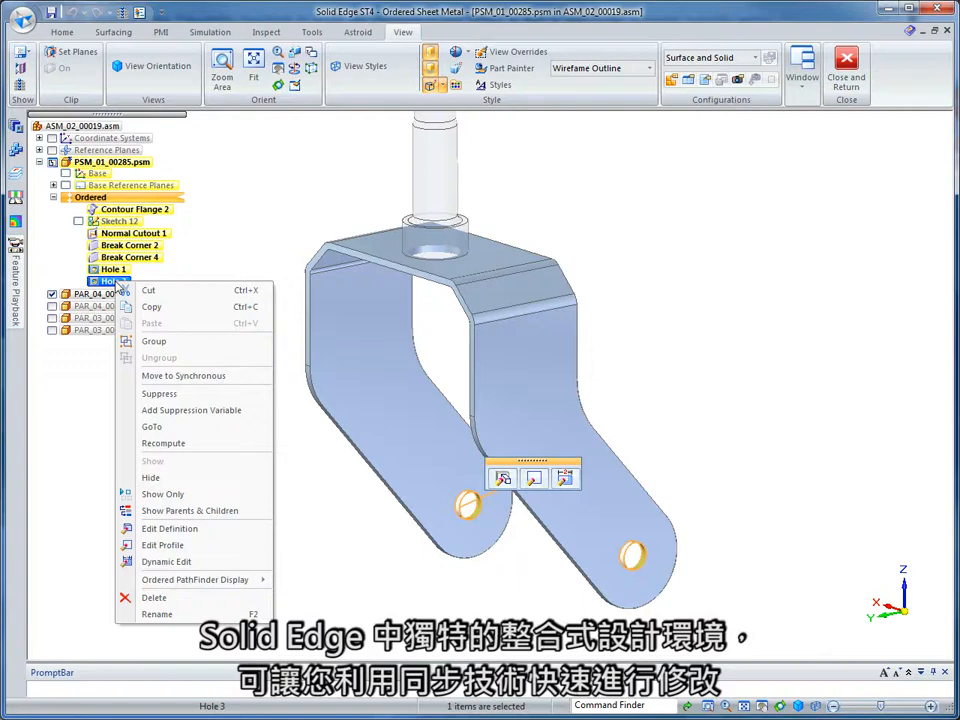
click(180, 376)
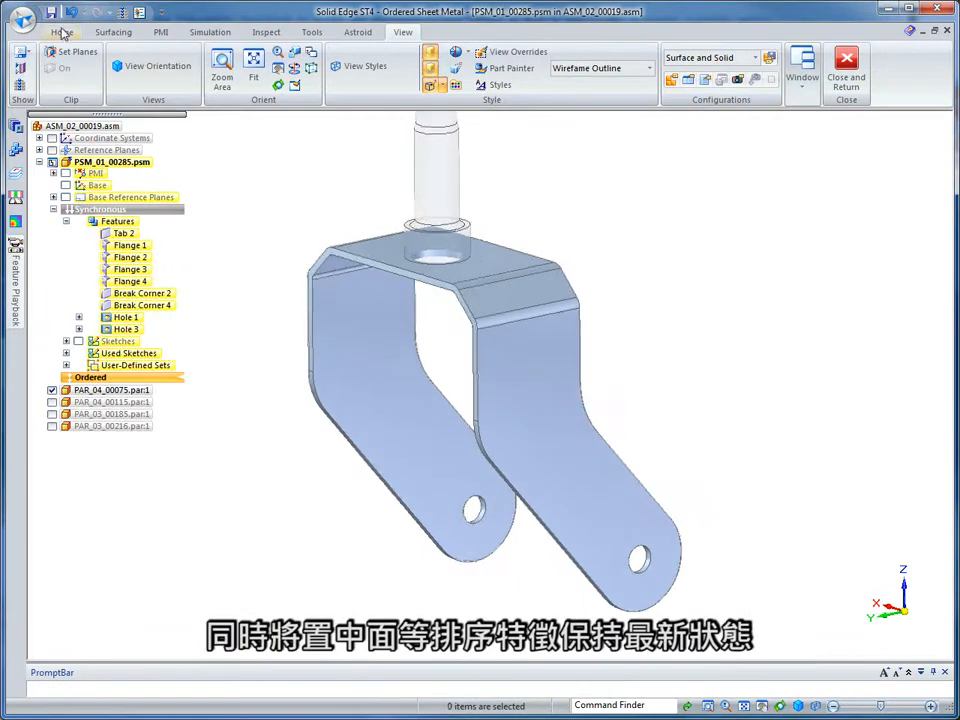
click(64, 34)
click(171, 211)
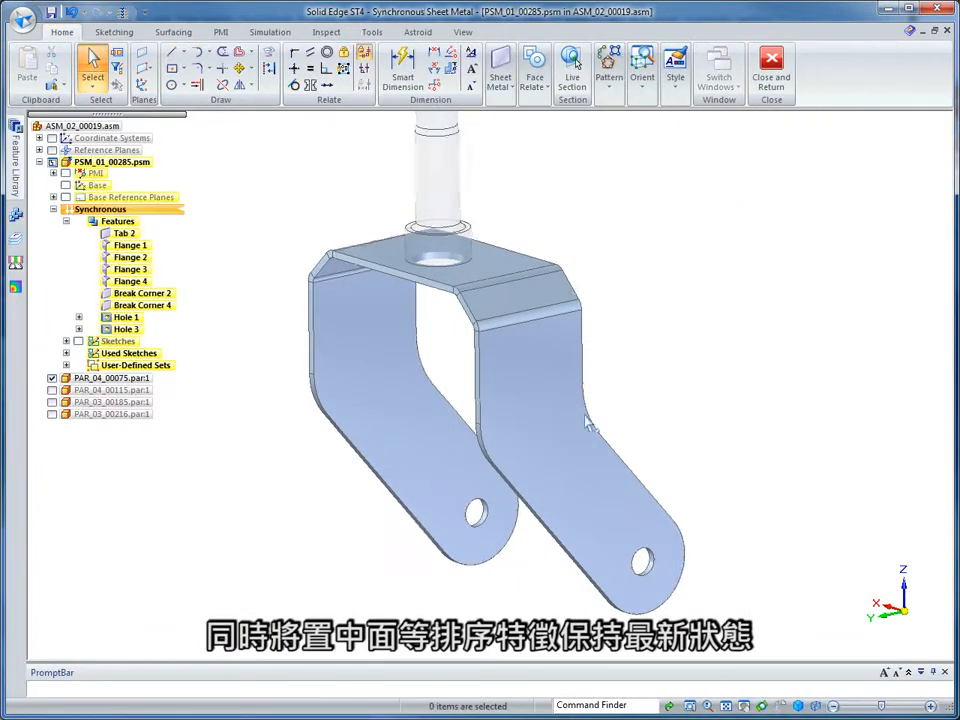
Make the upper slanted edge face of the fork arm parallel to its lower slanted edge face.
click(624, 462)
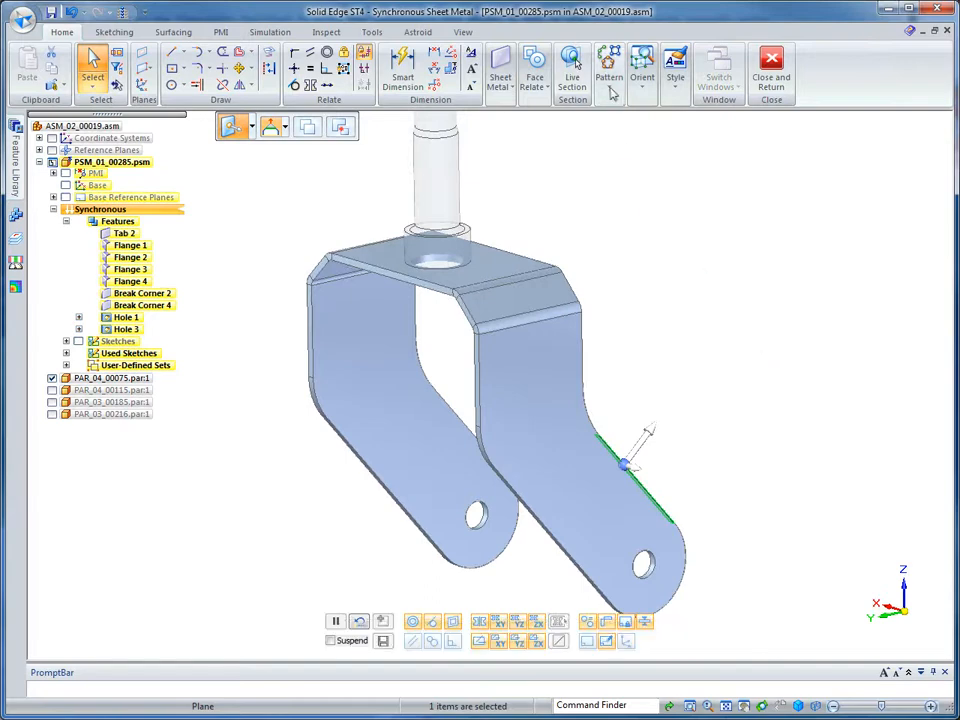
click(541, 88)
click(535, 131)
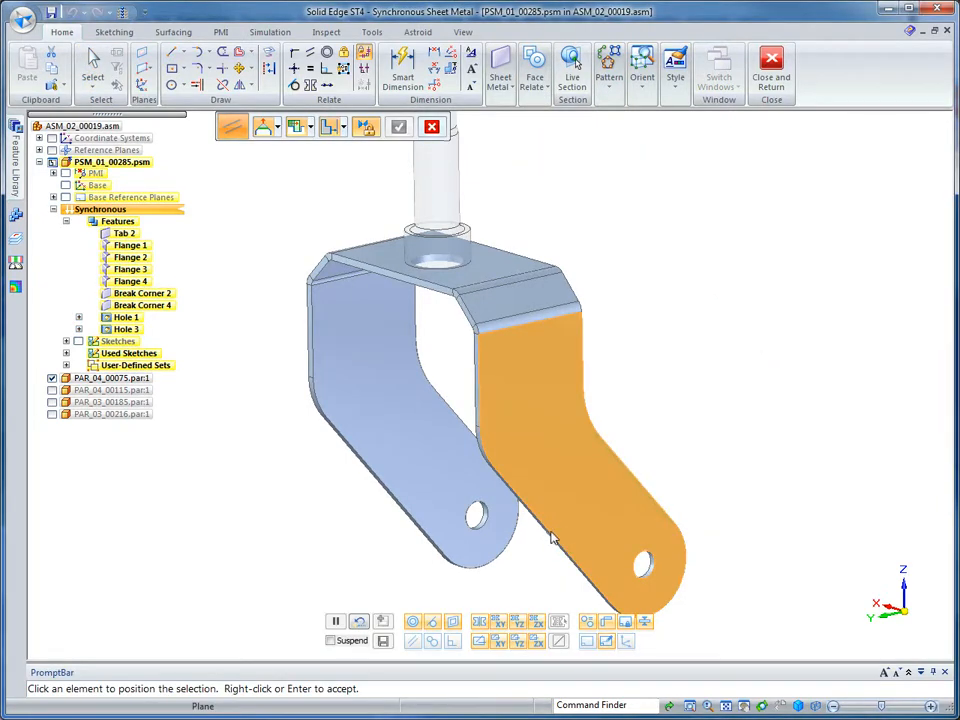
right_click(553, 538)
click(622, 548)
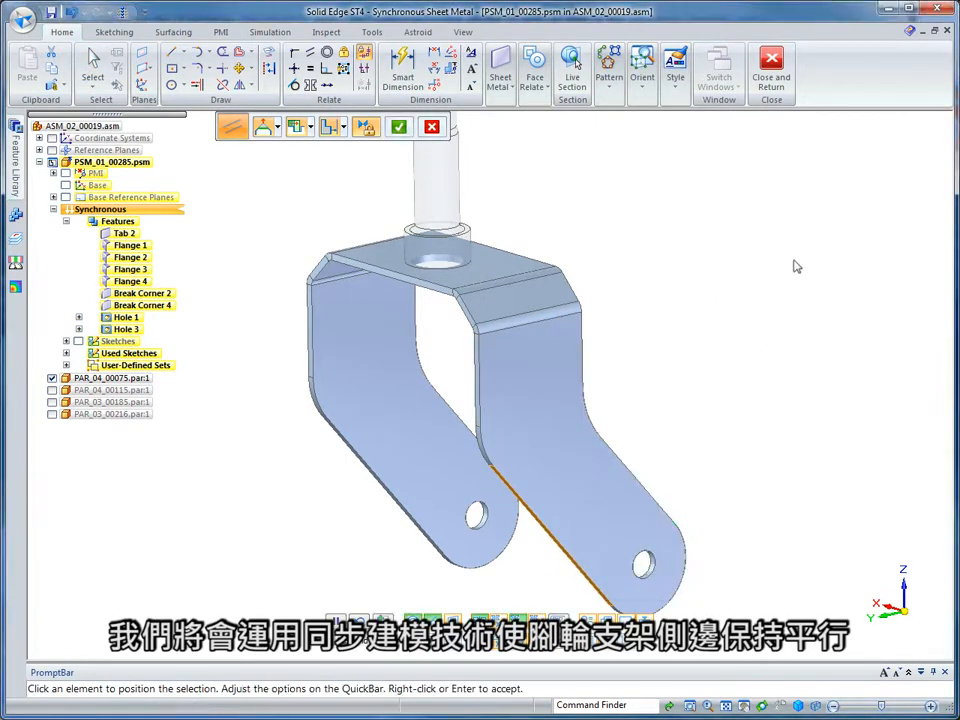
right_click(729, 242)
Add a radius dimension to the rounded end of the fork arm around the axle hole.
click(403, 74)
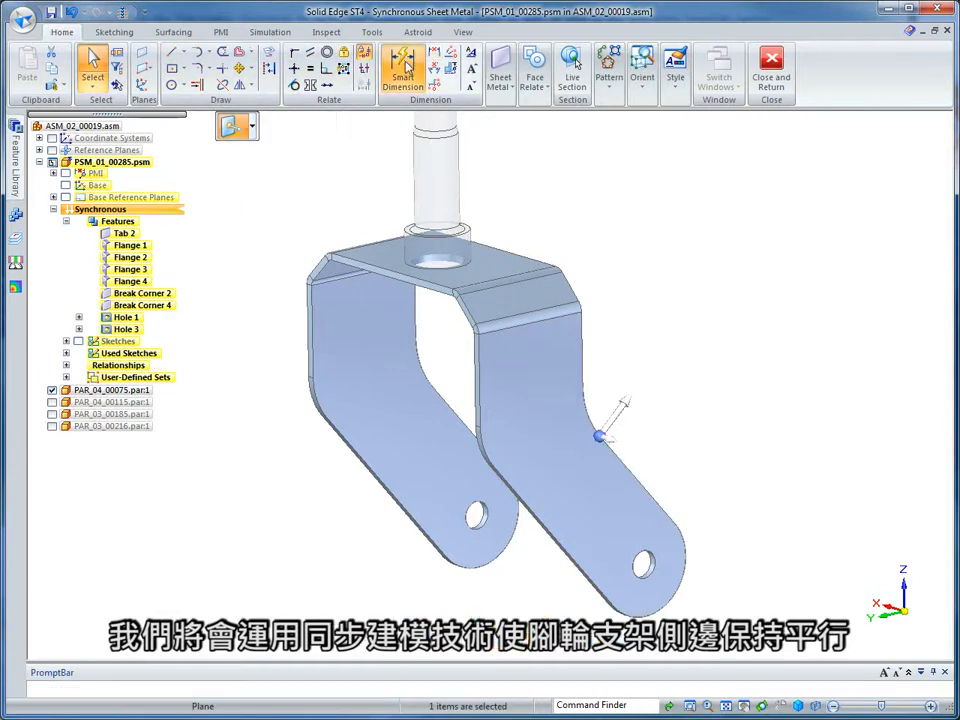
click(686, 569)
click(748, 558)
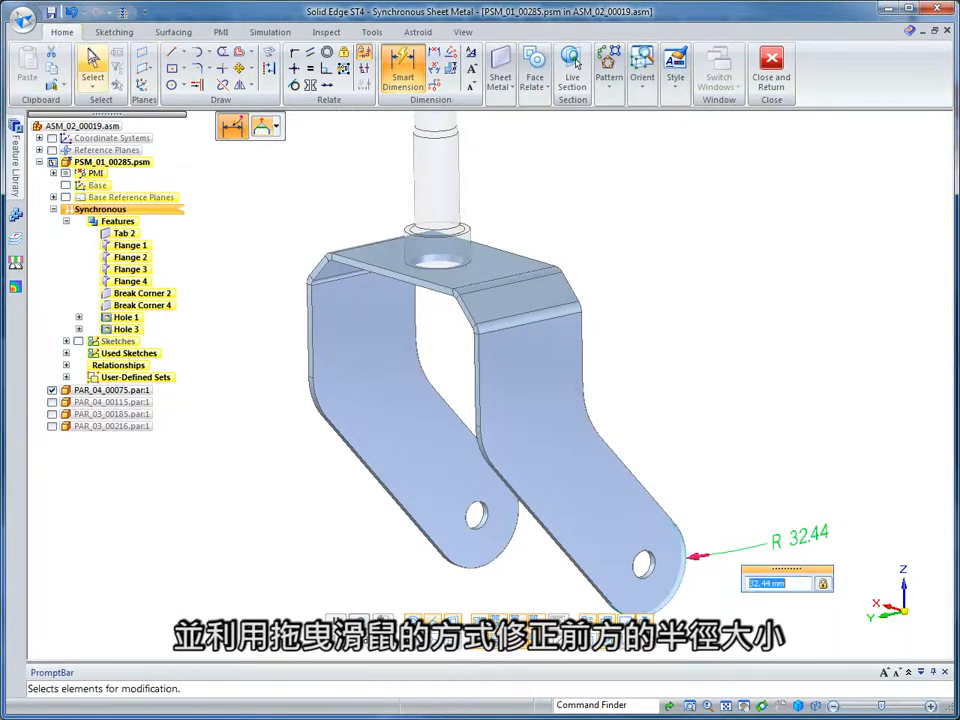
key(Escape)
Return from the fork to the assembly and apply the All Parts On display configuration.
click(771, 70)
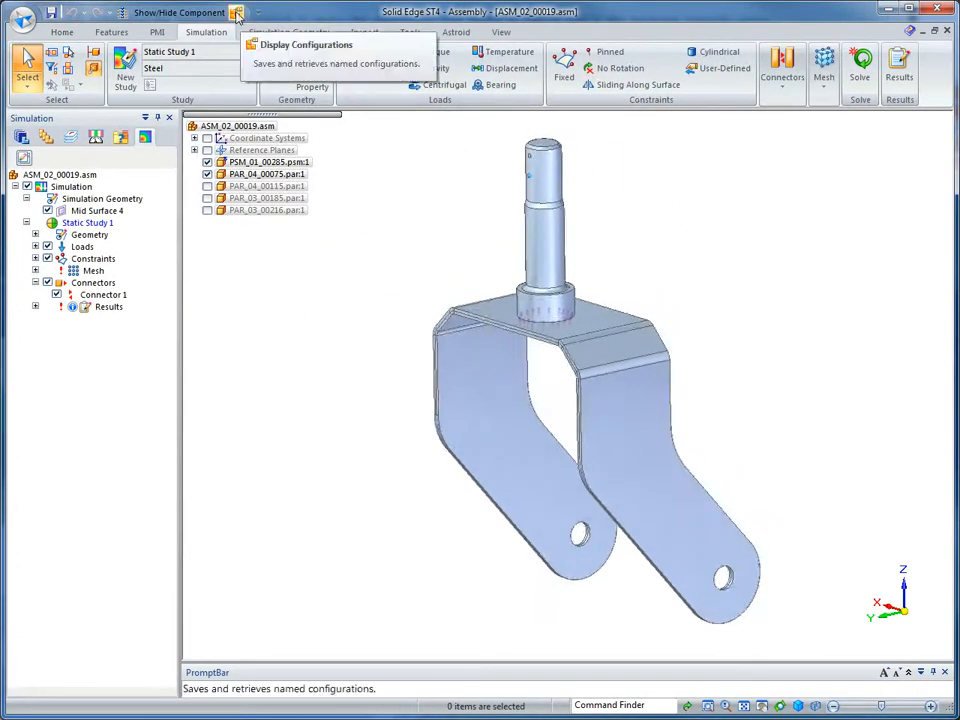
click(237, 13)
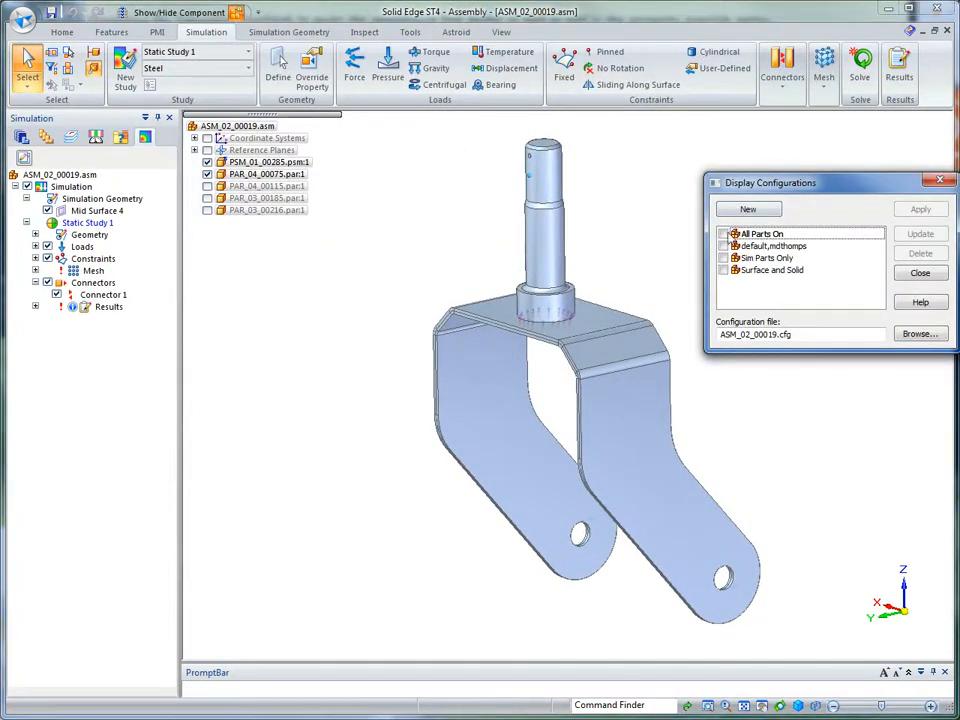
click(921, 209)
click(920, 273)
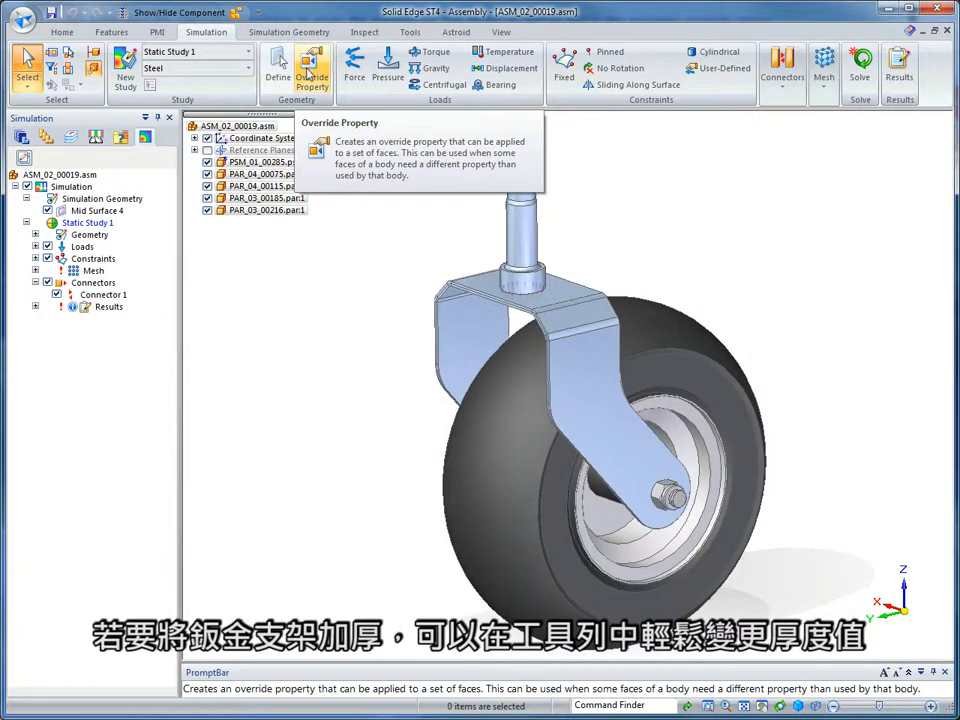
Create an override property for the fork's faces with Steel as the material and a 10 mm thickness.
click(309, 75)
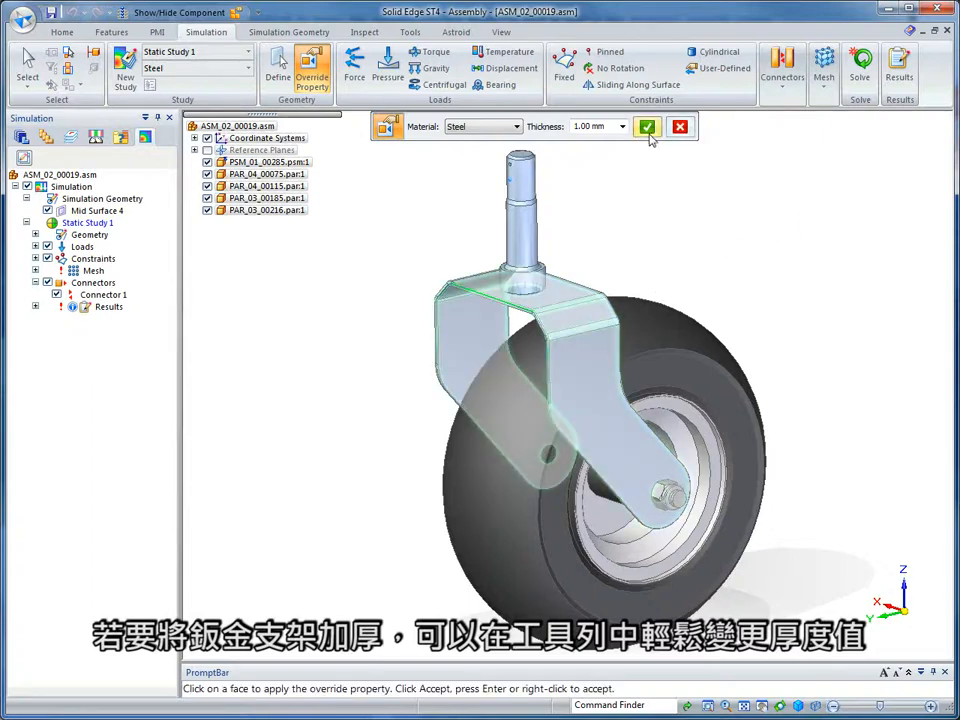
click(613, 127)
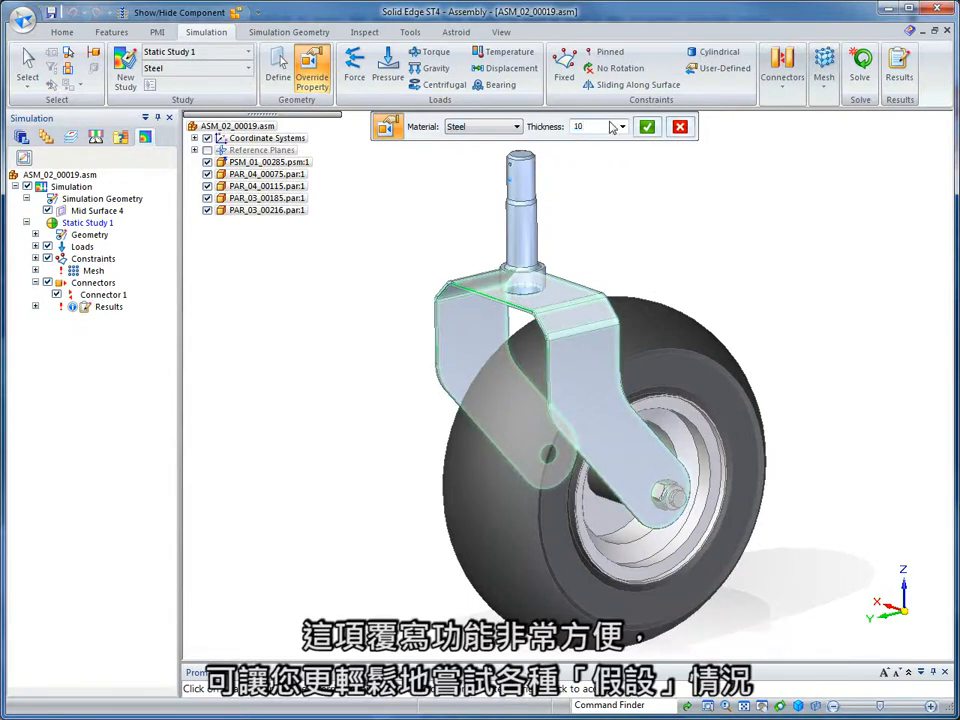
click(647, 127)
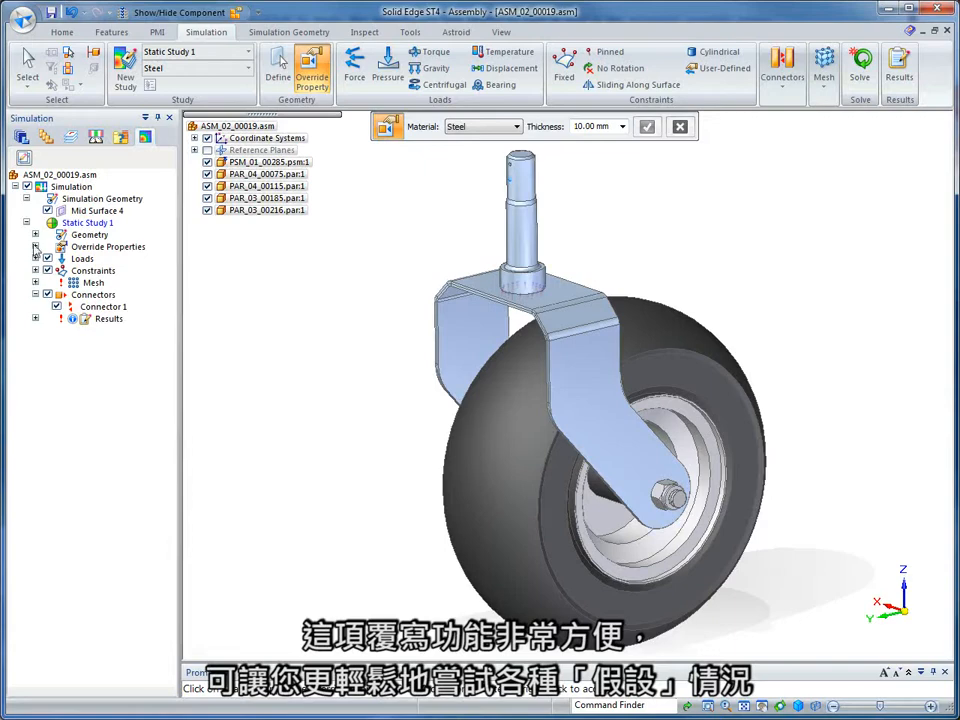
click(30, 64)
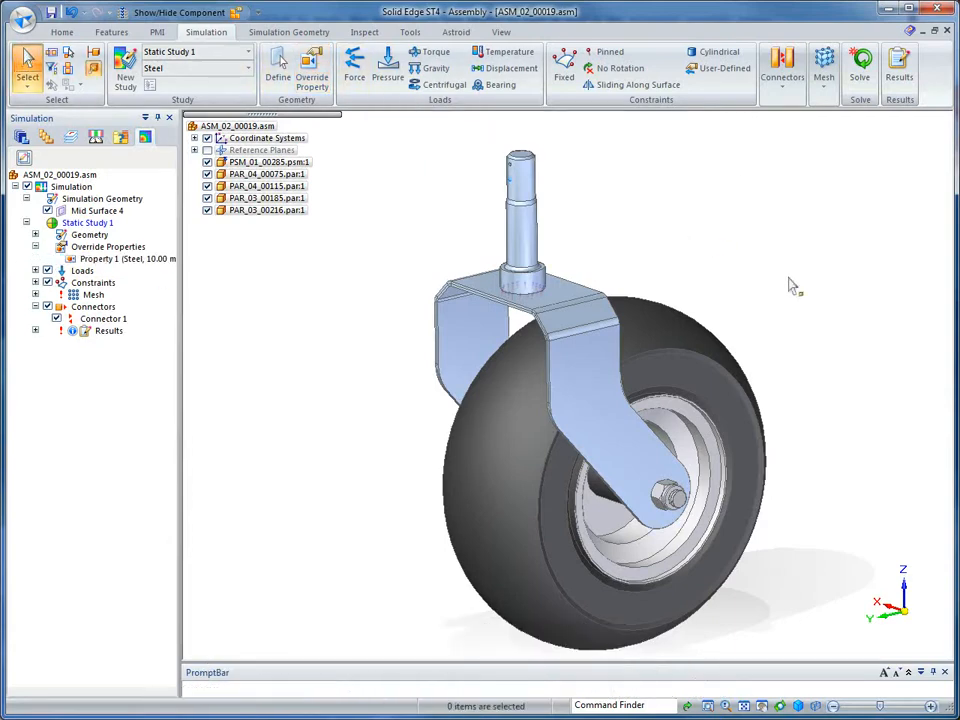
Move the edge face of the fork's top plate outward by 10 mm to widen the fork.
middle_drag(789, 277, 801, 246)
scroll(812, 251, up, 2)
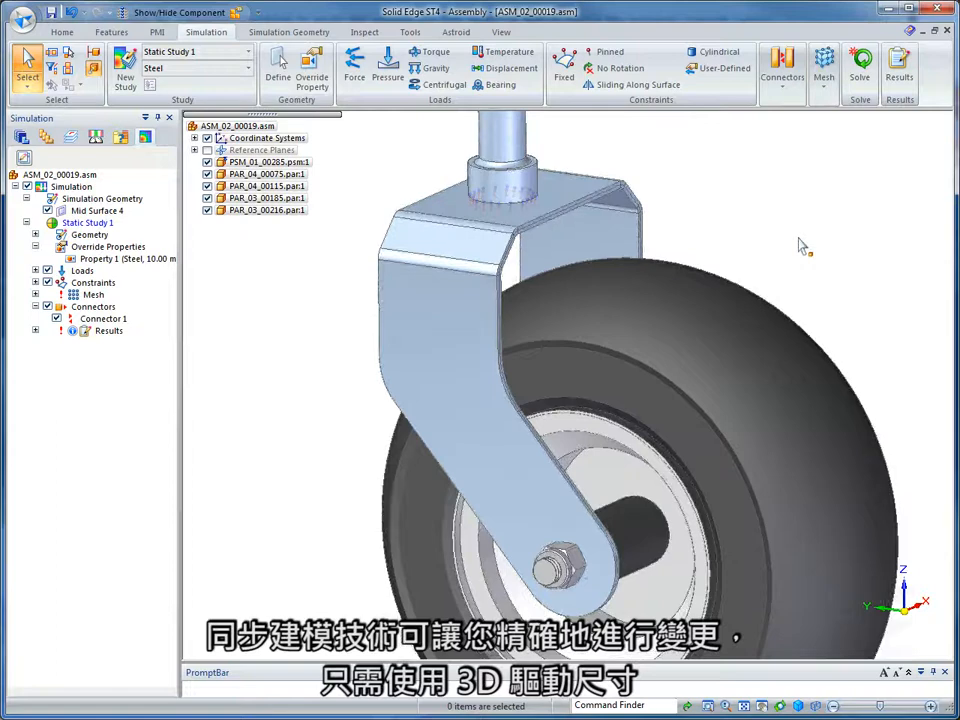
click(576, 204)
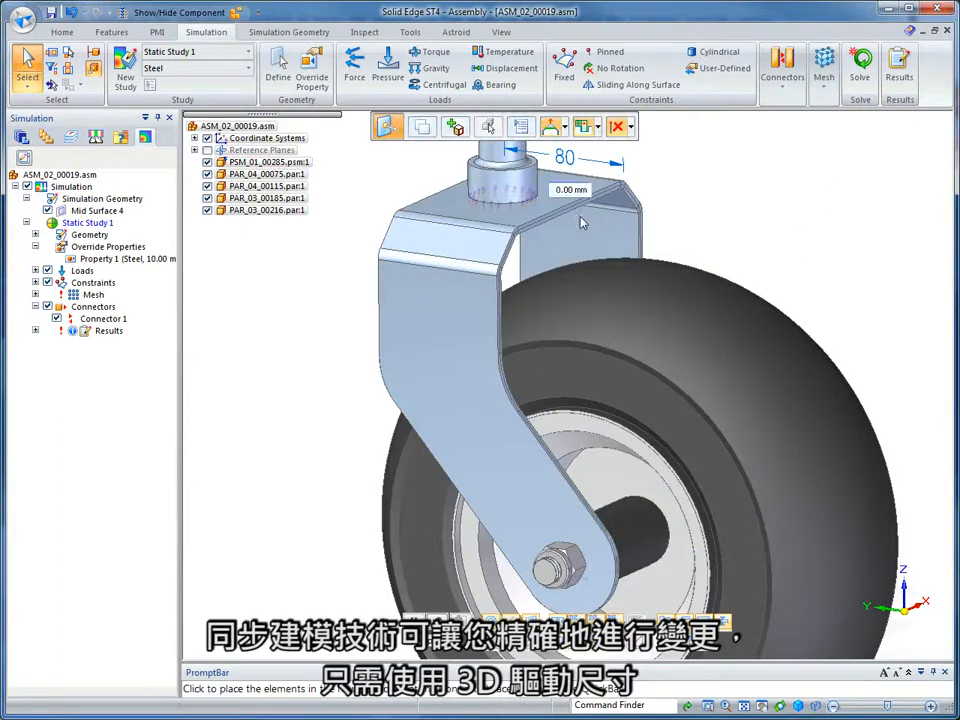
text(10)
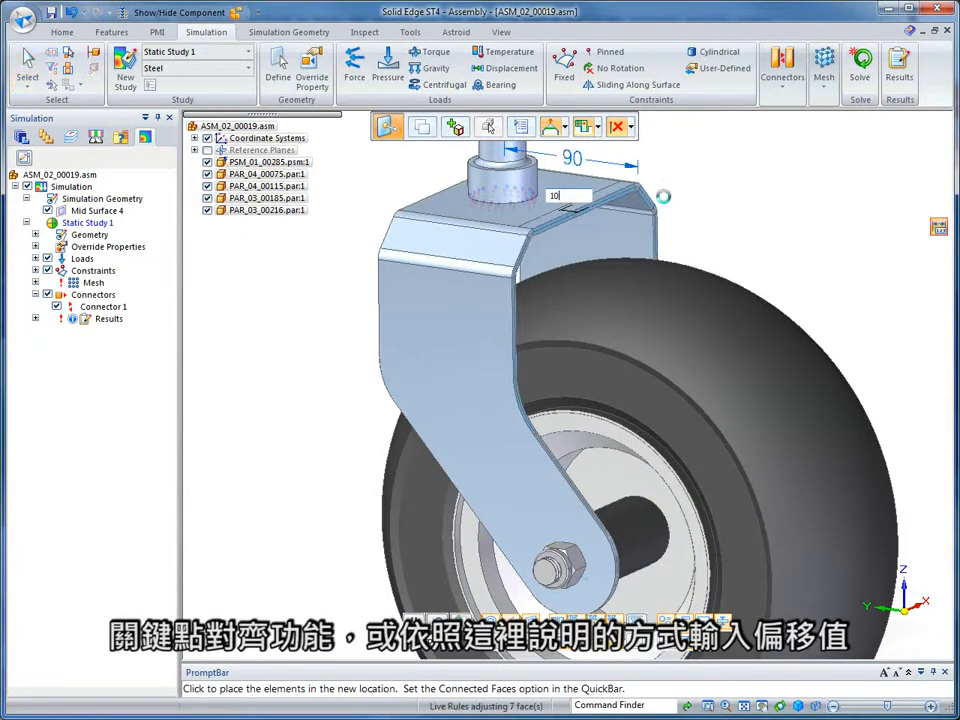
key(Return)
Move the fork's sloped shoulder face inward to enlarge the bevel between the top plate and the arm.
click(492, 237)
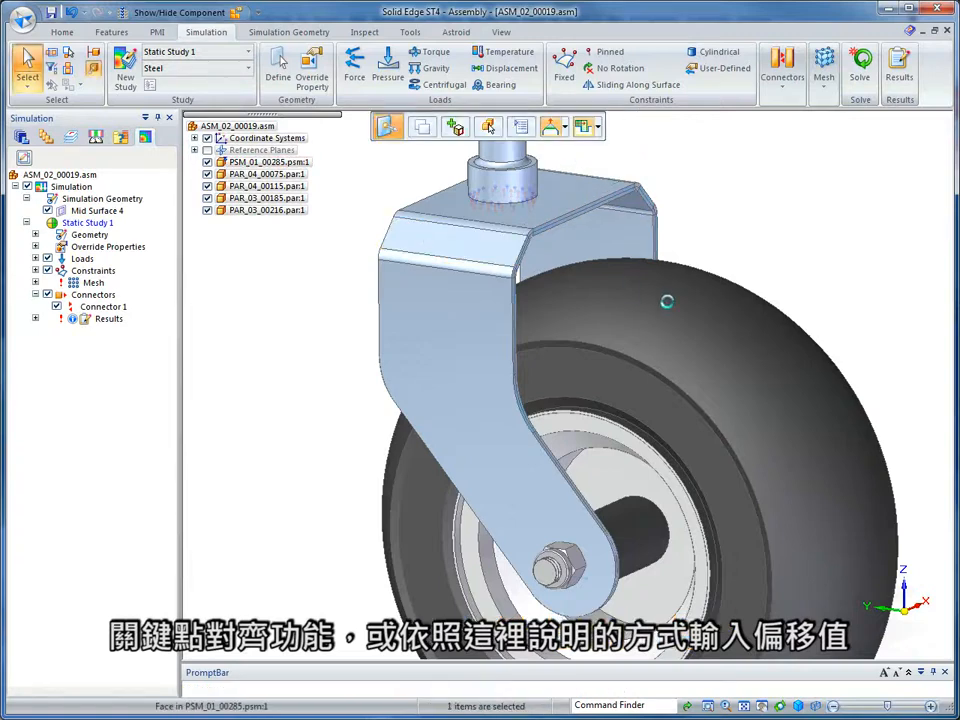
click(430, 239)
click(428, 301)
click(405, 326)
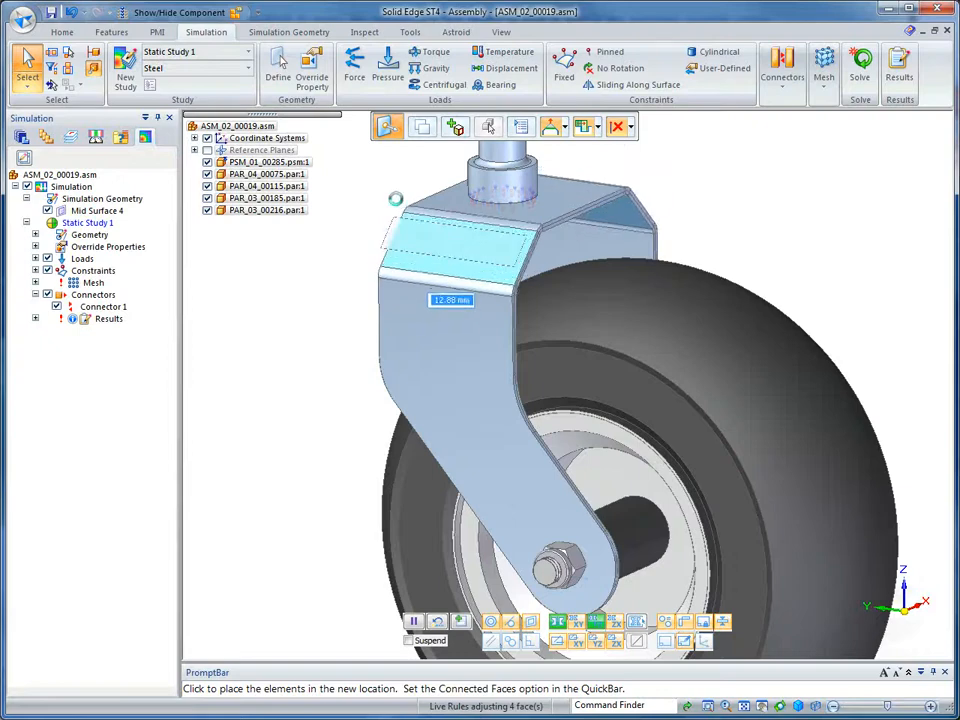
text(10)
key(Return)
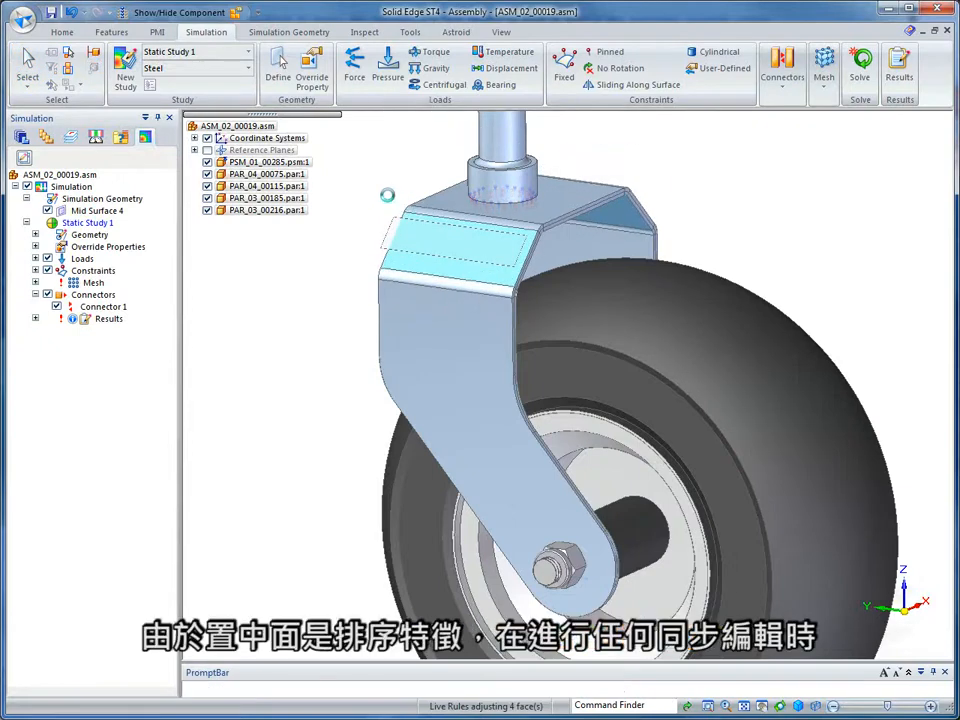
click(711, 144)
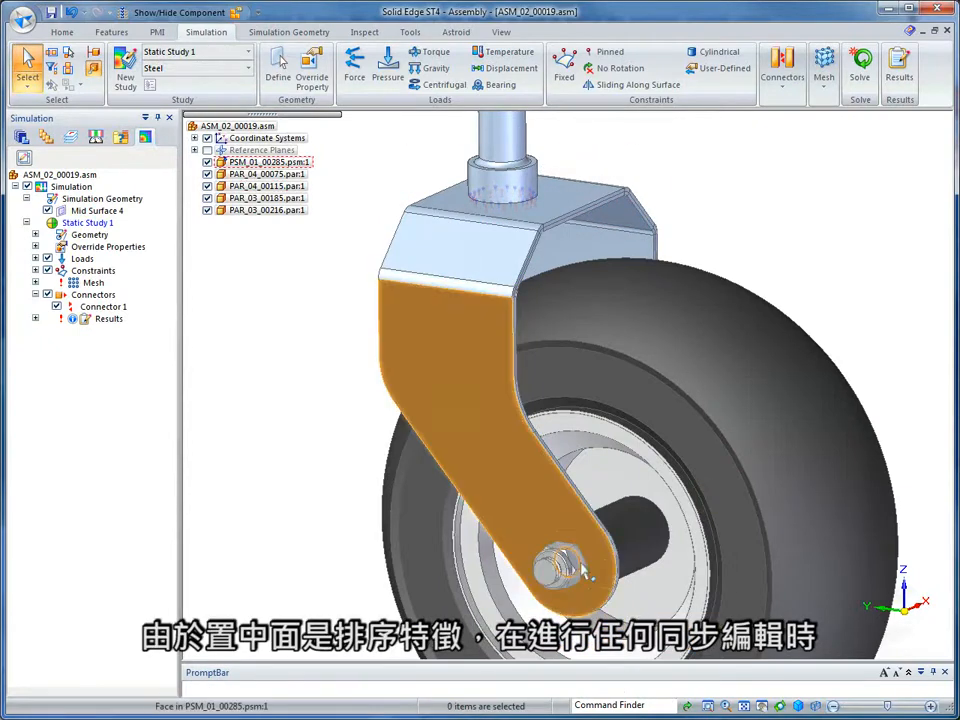
Move the fork's axle hole end upward by about 18 mm, carrying the wheel and axle with it.
click(585, 582)
click(579, 563)
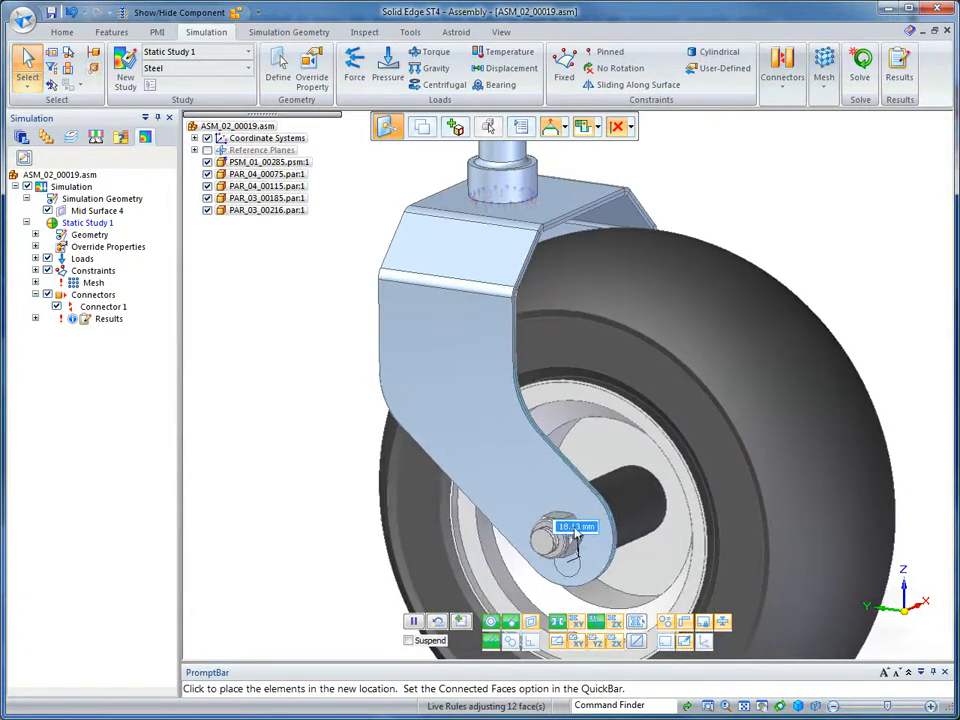
click(576, 534)
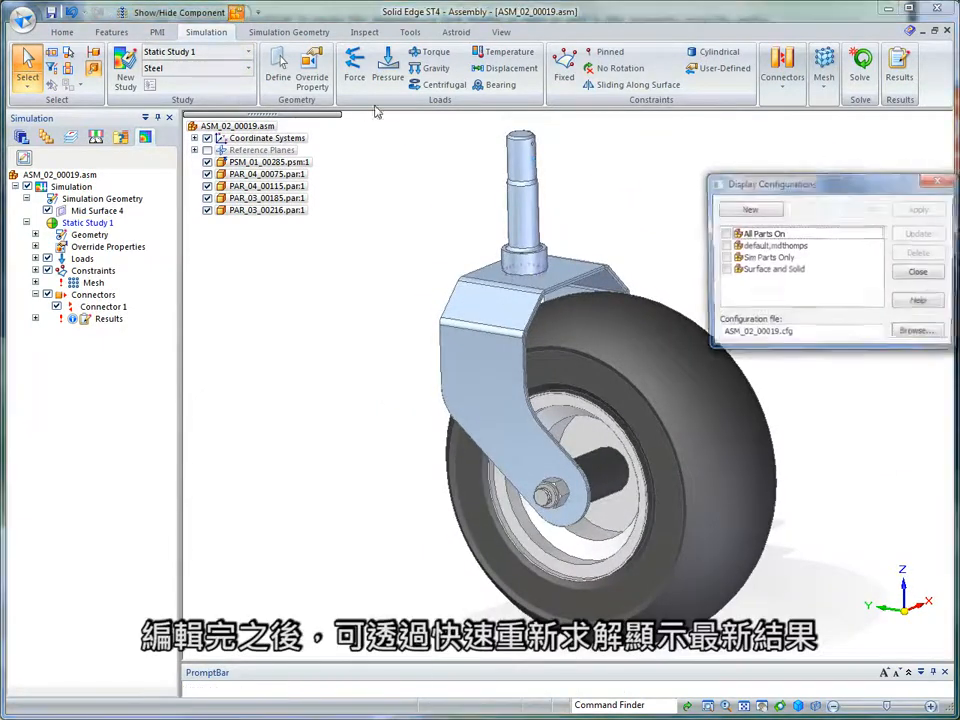
Apply the Surface and Solid display configuration and re-solve Static Study 1.
click(818, 268)
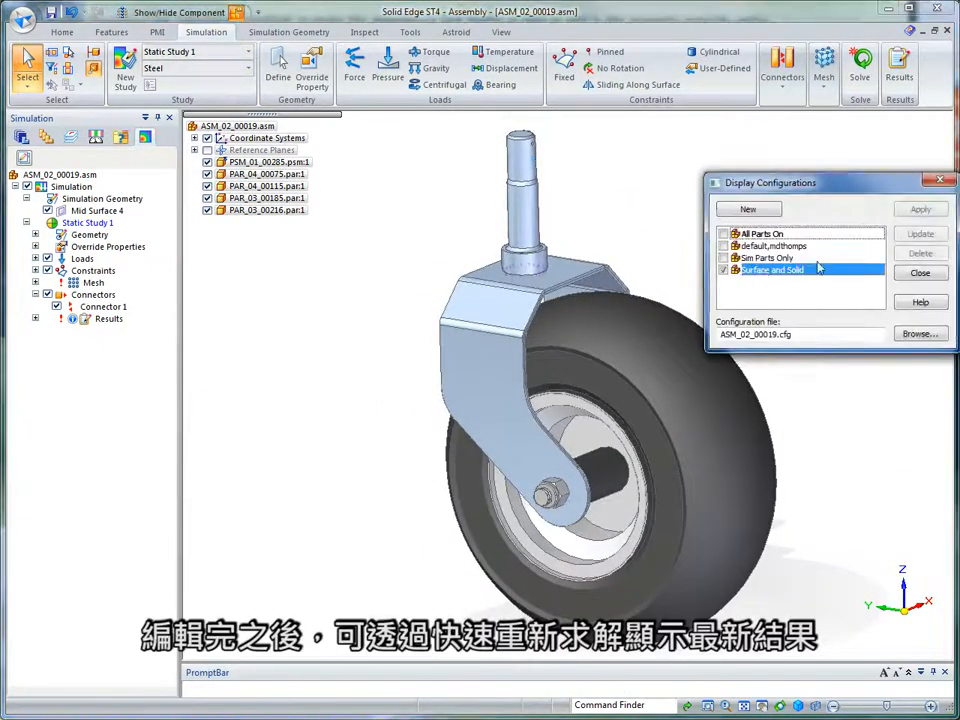
click(920, 210)
click(920, 272)
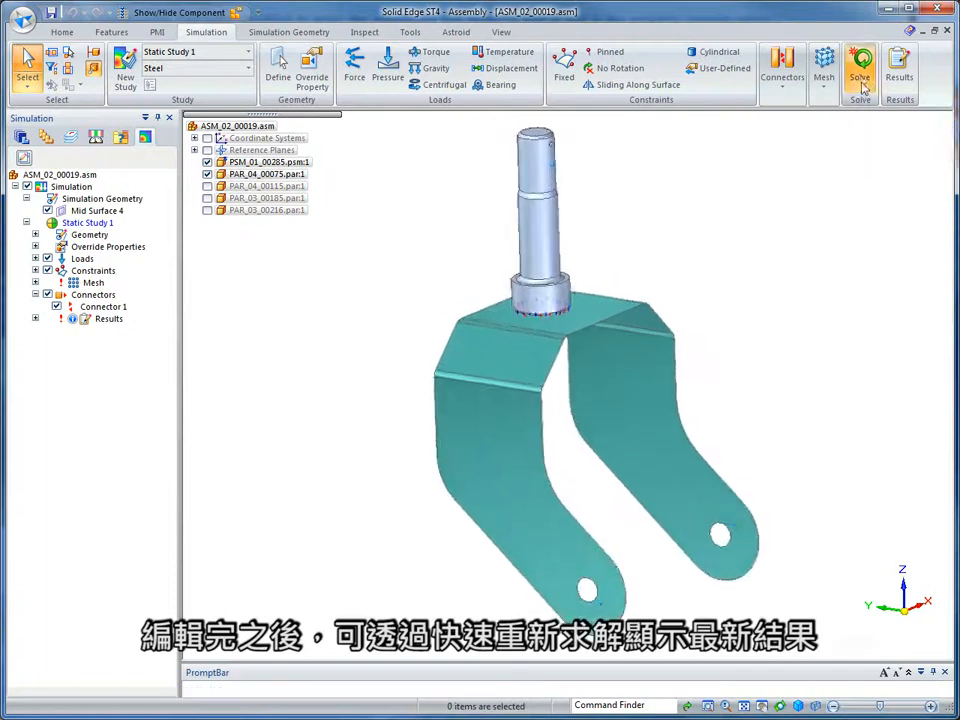
click(860, 70)
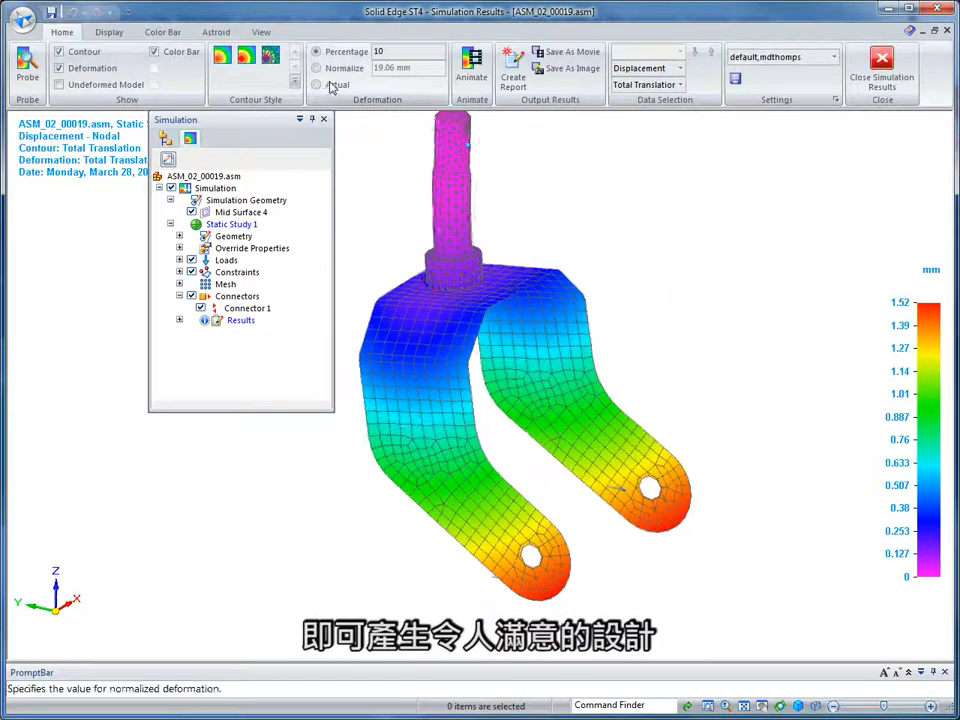
Show the displacement results at actual deformation scale, then play the deformation animation and close it.
click(317, 84)
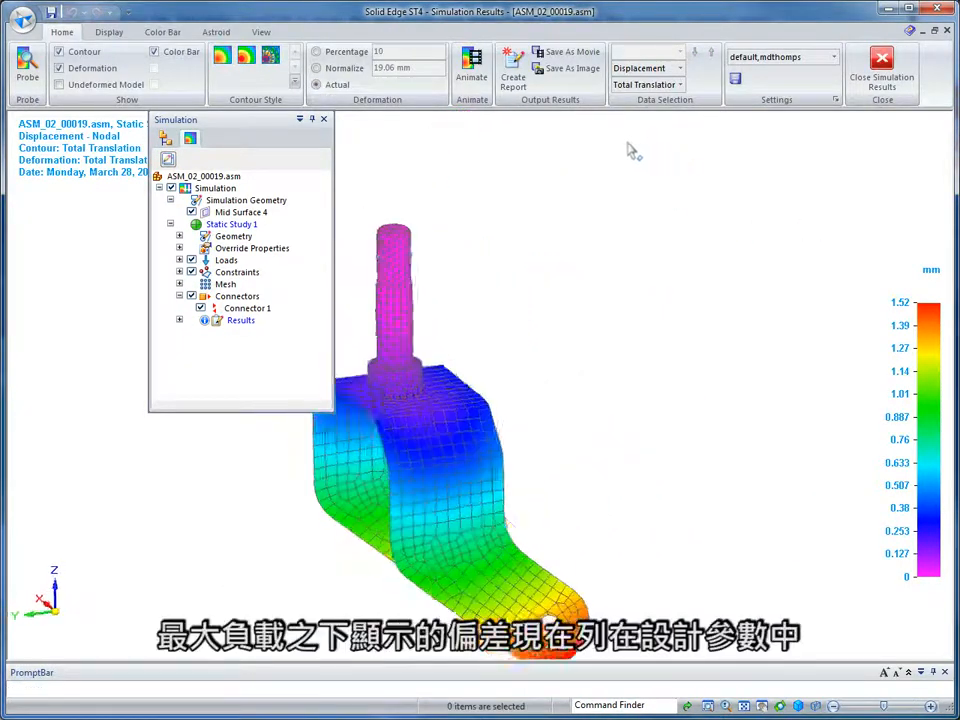
click(471, 66)
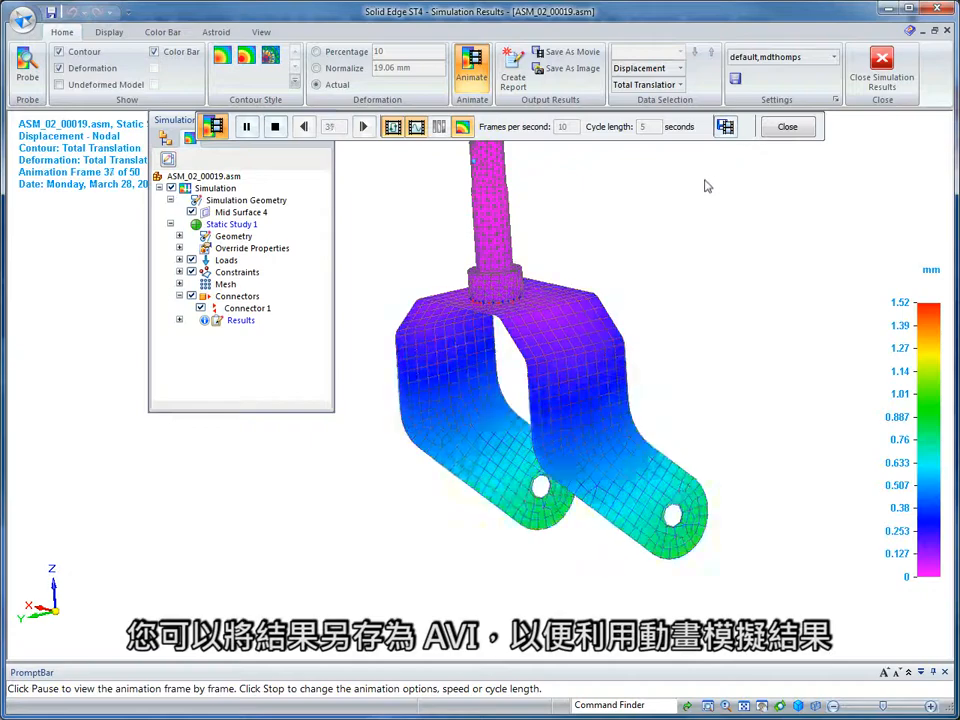
click(788, 128)
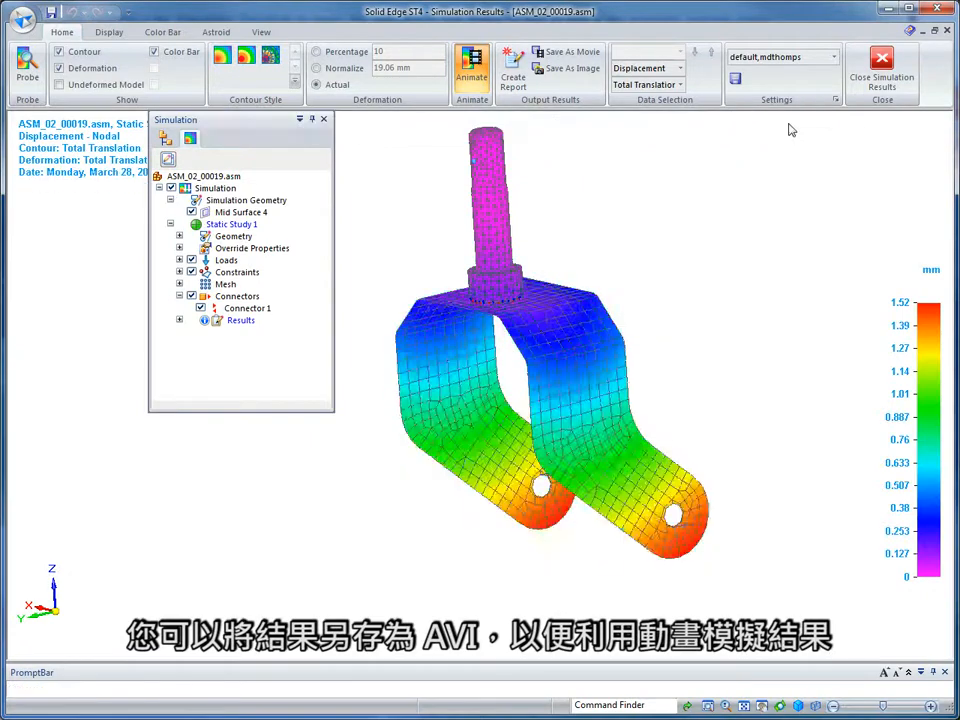
Create the simulation report in Word 2007 (.docx) format, review it through the override properties and loads sections, and close it.
click(512, 80)
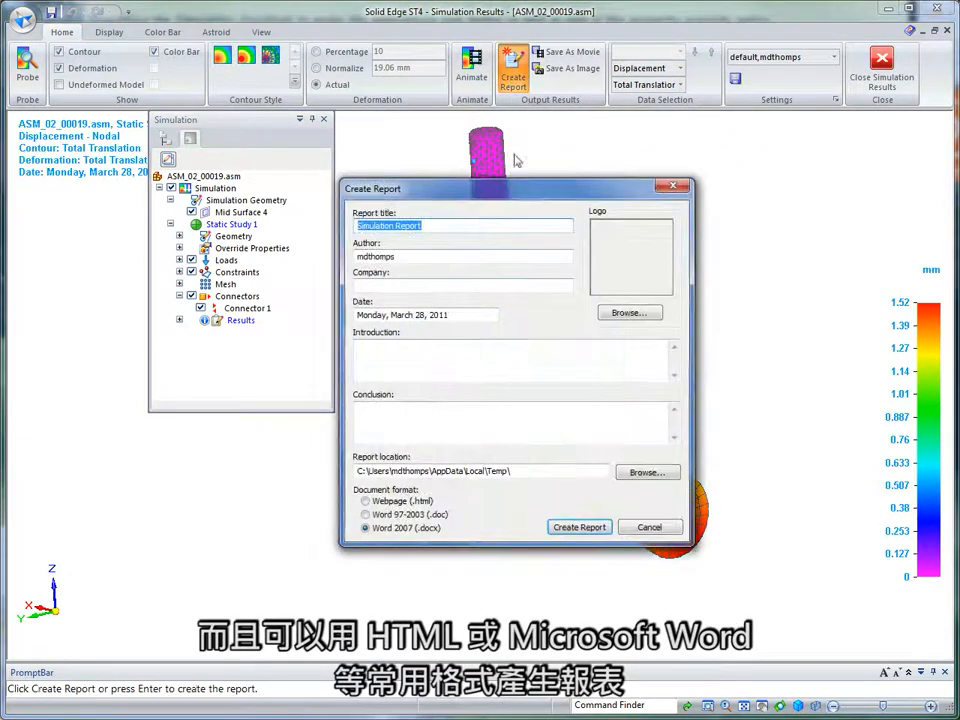
click(570, 526)
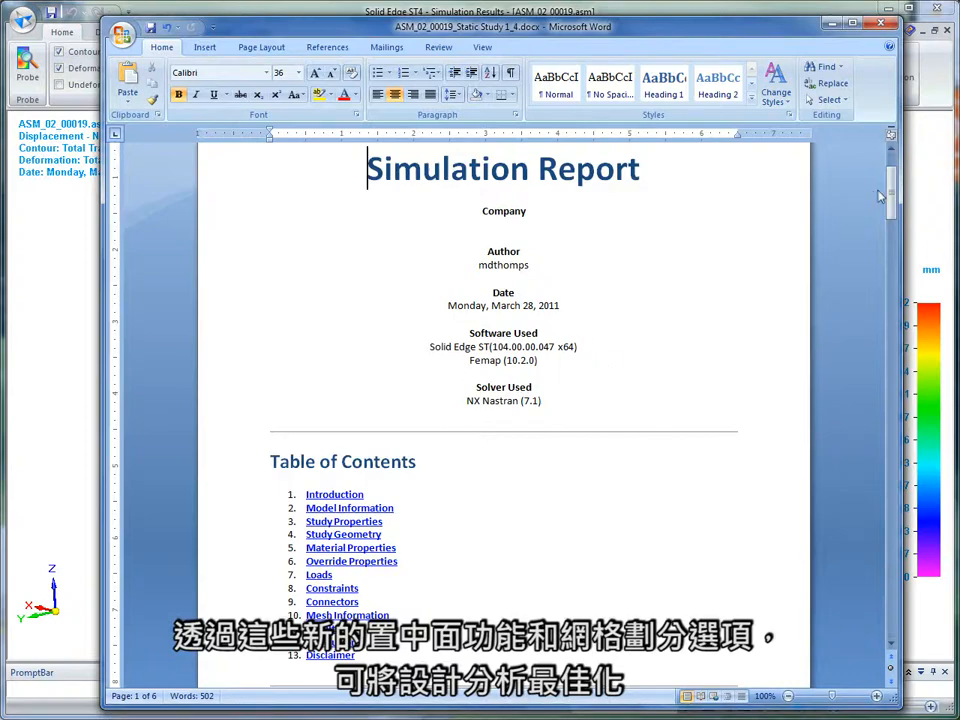
drag(890, 193, 880, 370)
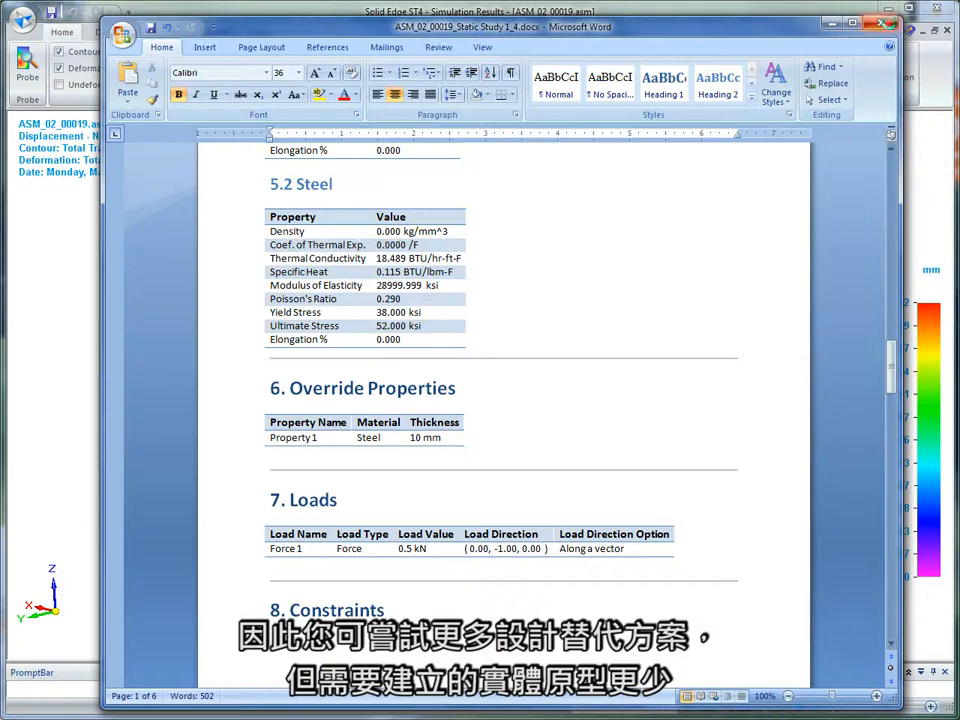
click(884, 22)
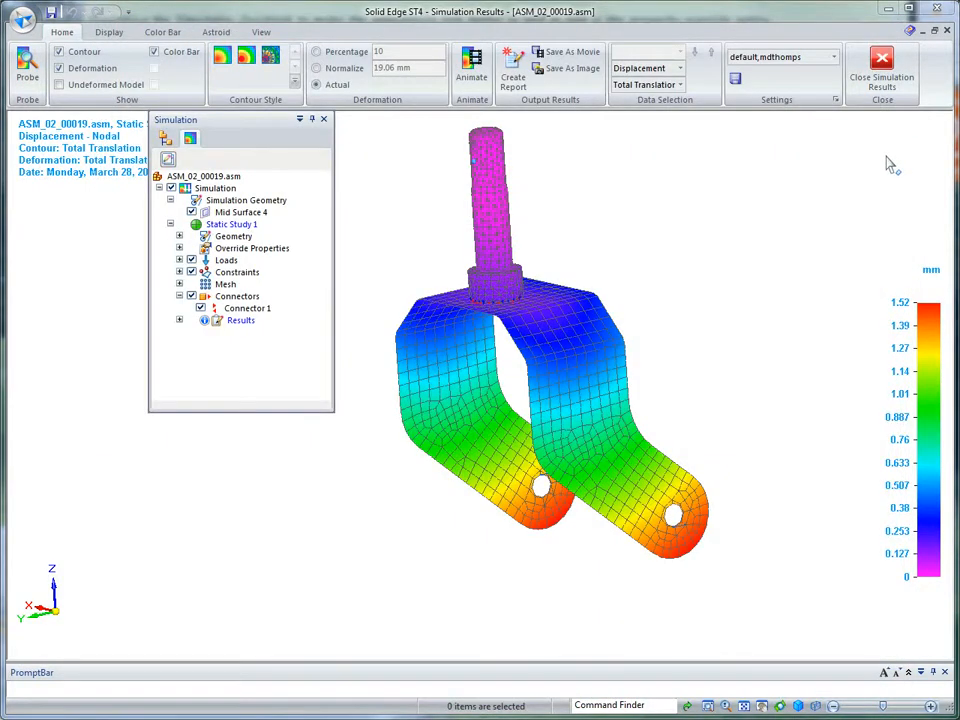